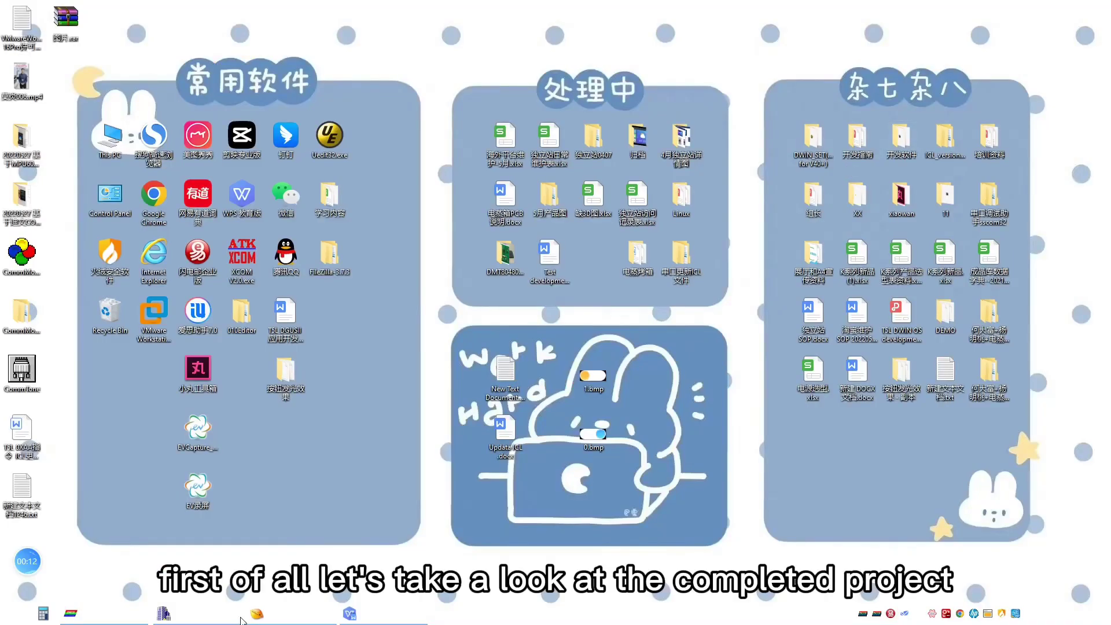
# Step: Preview the red button icon's images stored in 42.icl, then hide the DGUS window
pyautogui.click(71, 613)
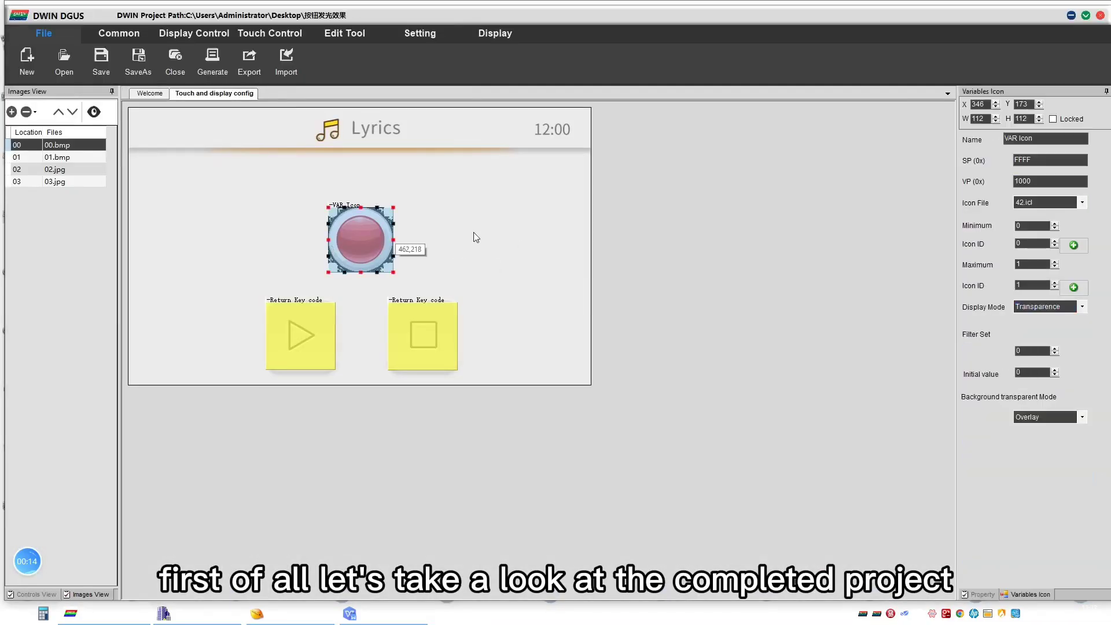
pyautogui.click(474, 237)
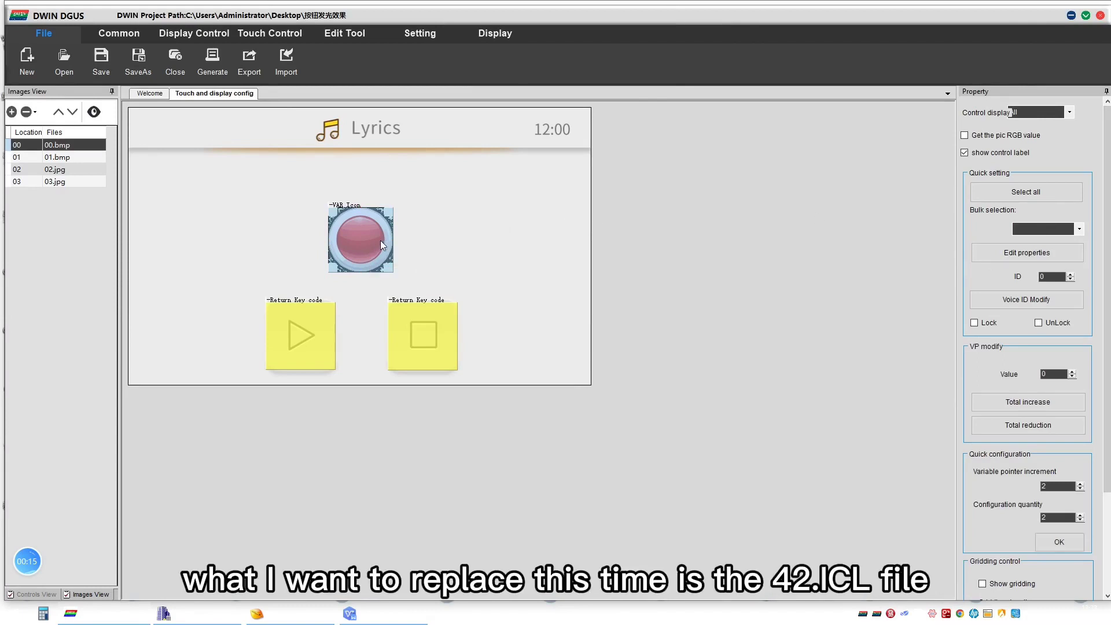
pyautogui.click(383, 247)
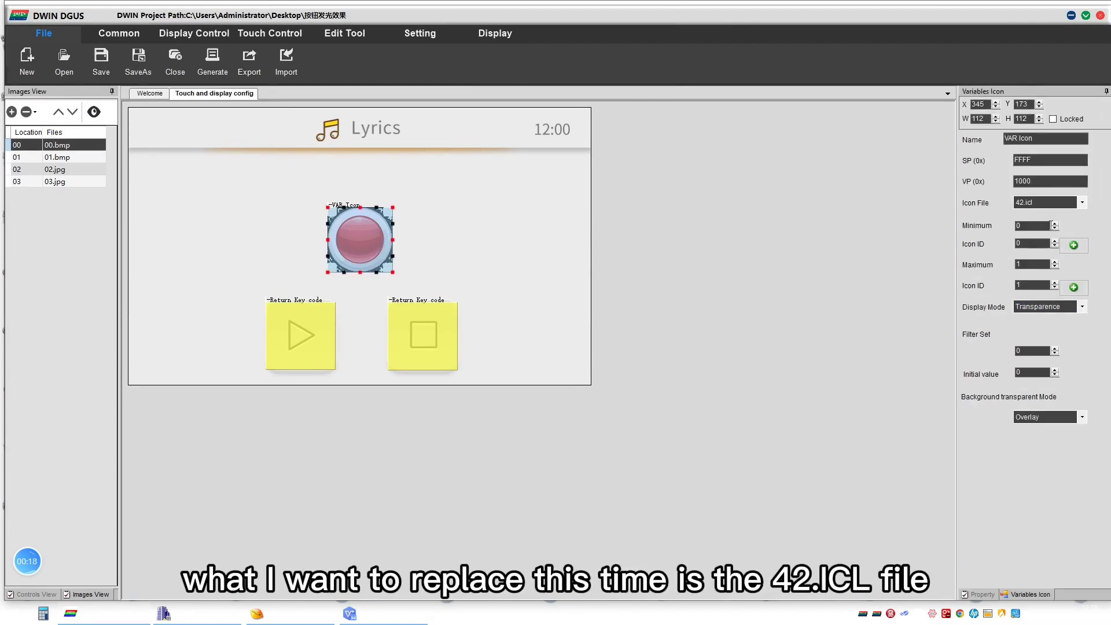
pyautogui.click(1074, 245)
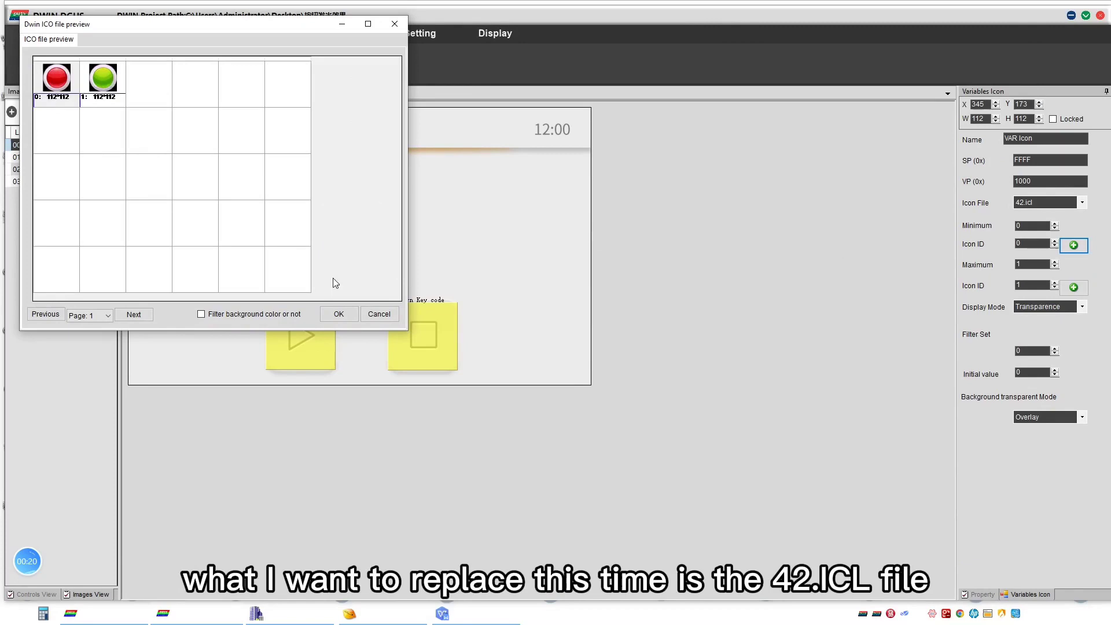
pyautogui.click(395, 24)
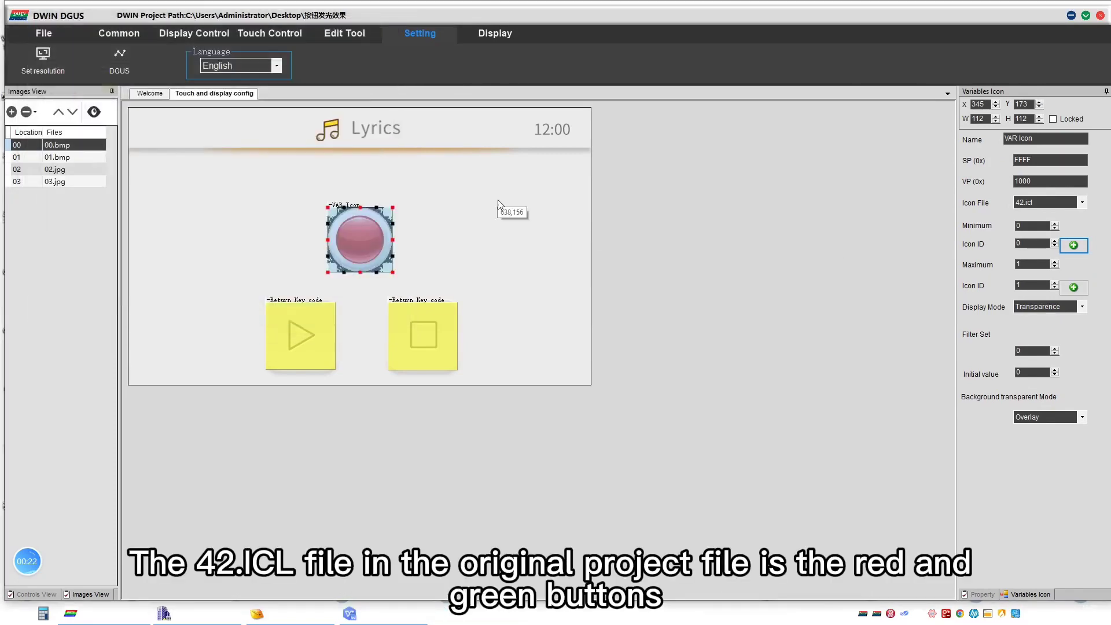
pyautogui.click(1072, 16)
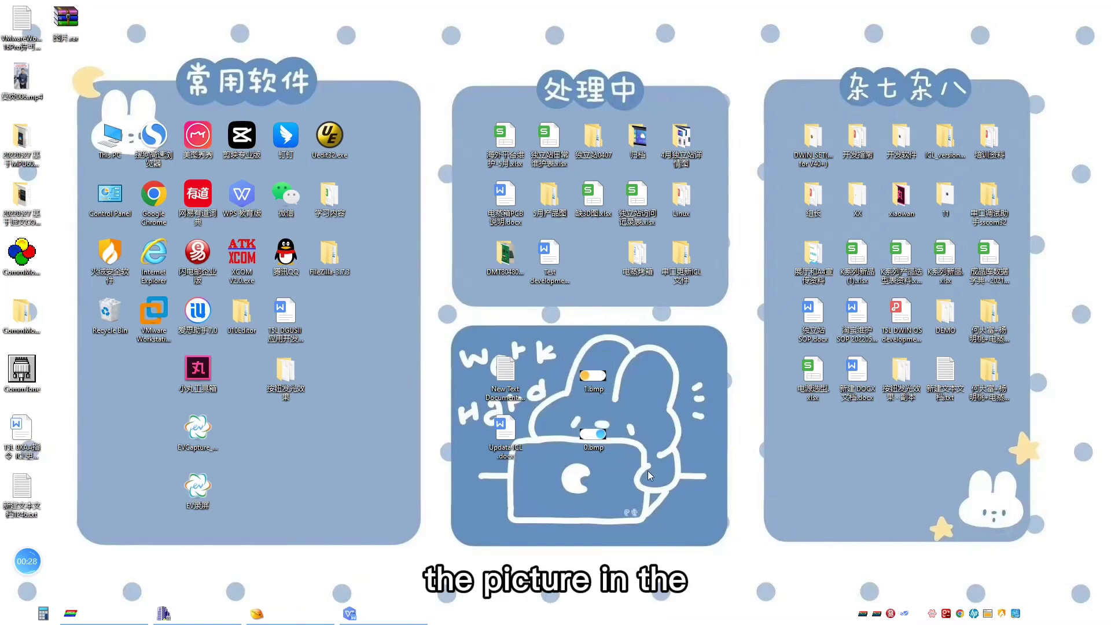
pyautogui.moveTo(70, 614)
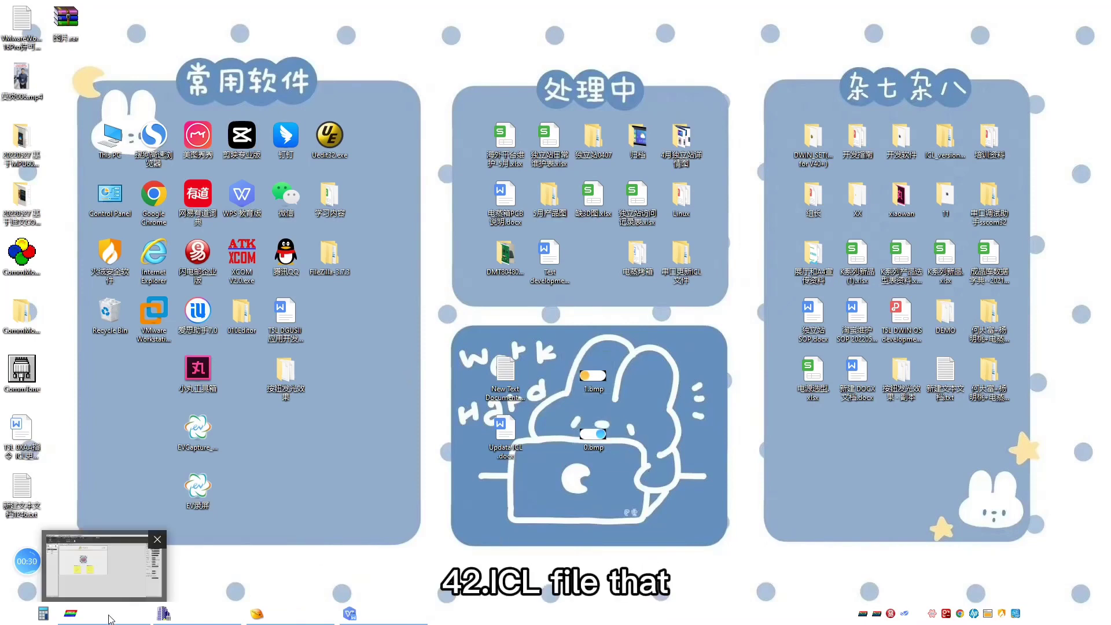
# Step: Open DWIN ICL Generator from the Welcome page and load 0.bmp and 1.bmp
pyautogui.click(110, 618)
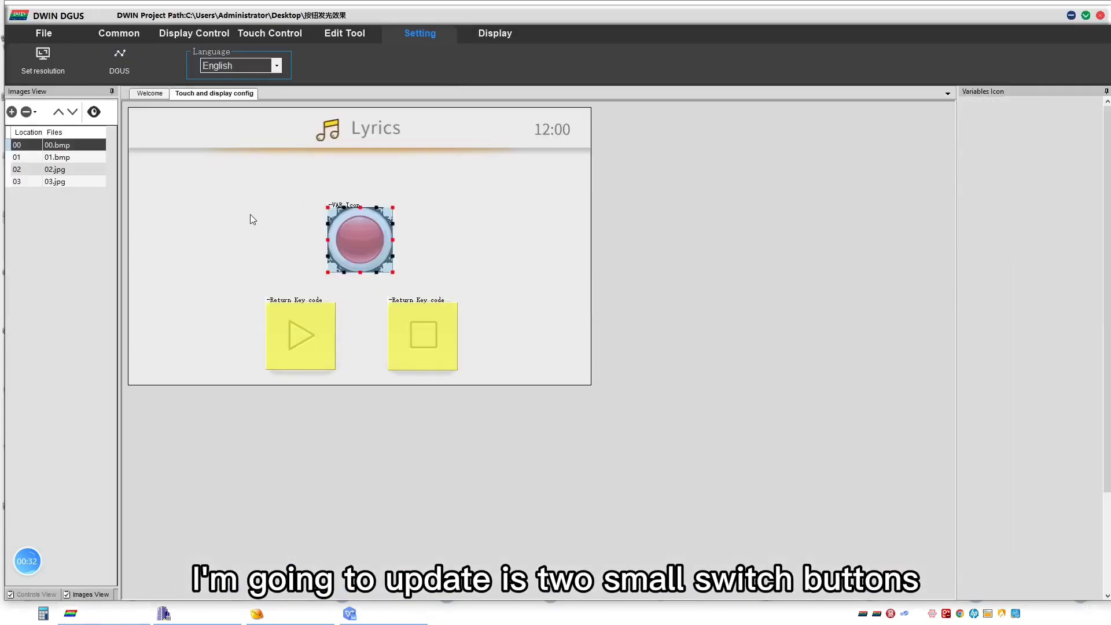
pyautogui.click(149, 93)
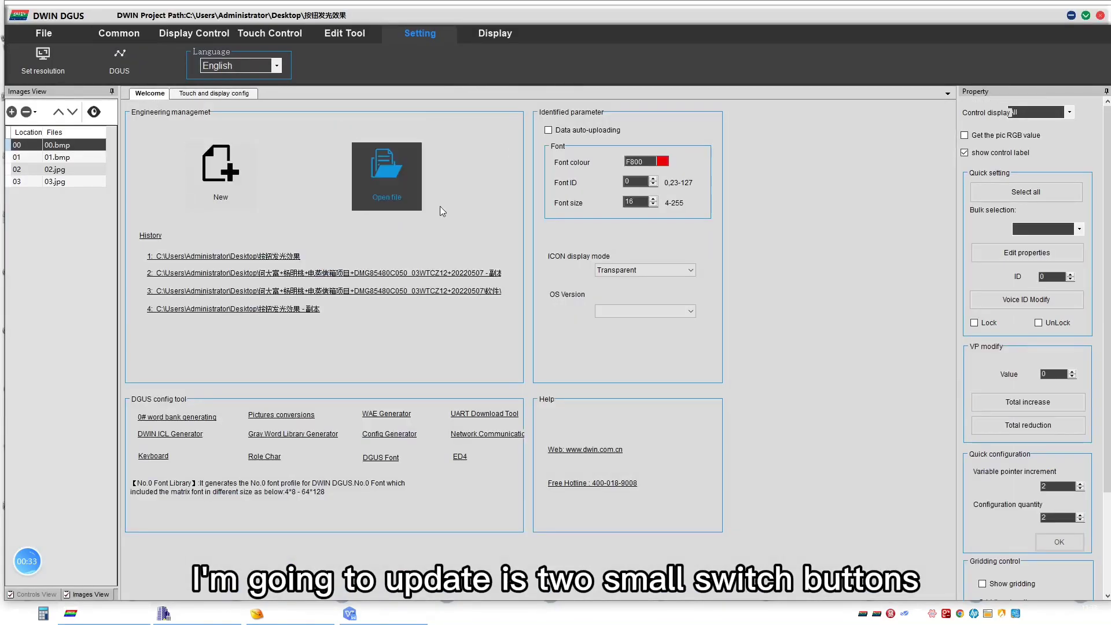
pyautogui.click(195, 439)
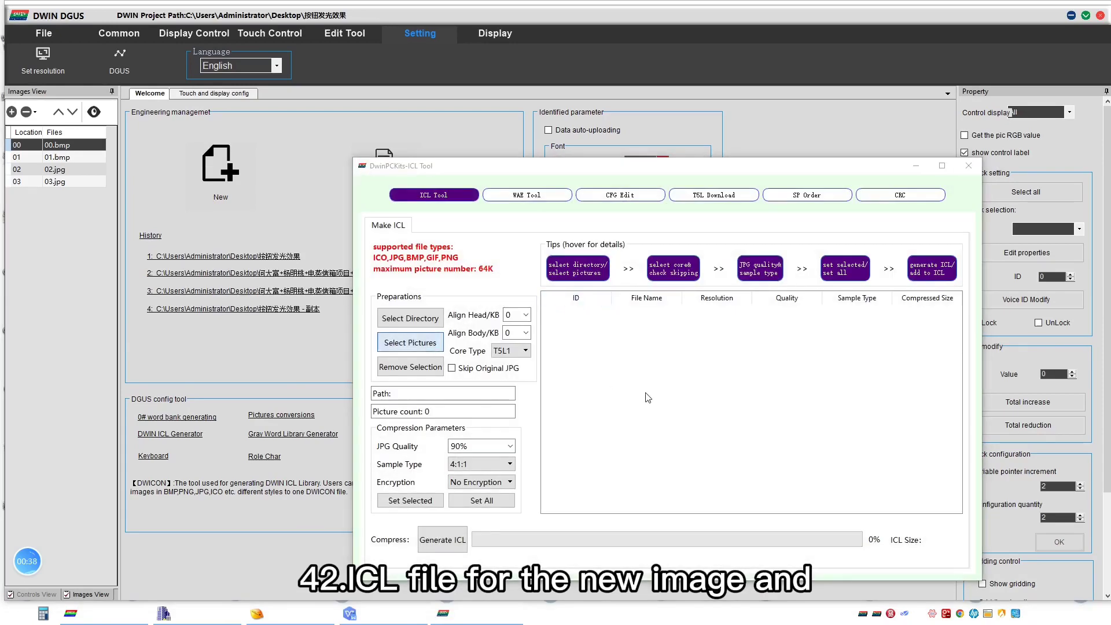
pyautogui.moveTo(671, 303); pyautogui.dragTo(767, 304)
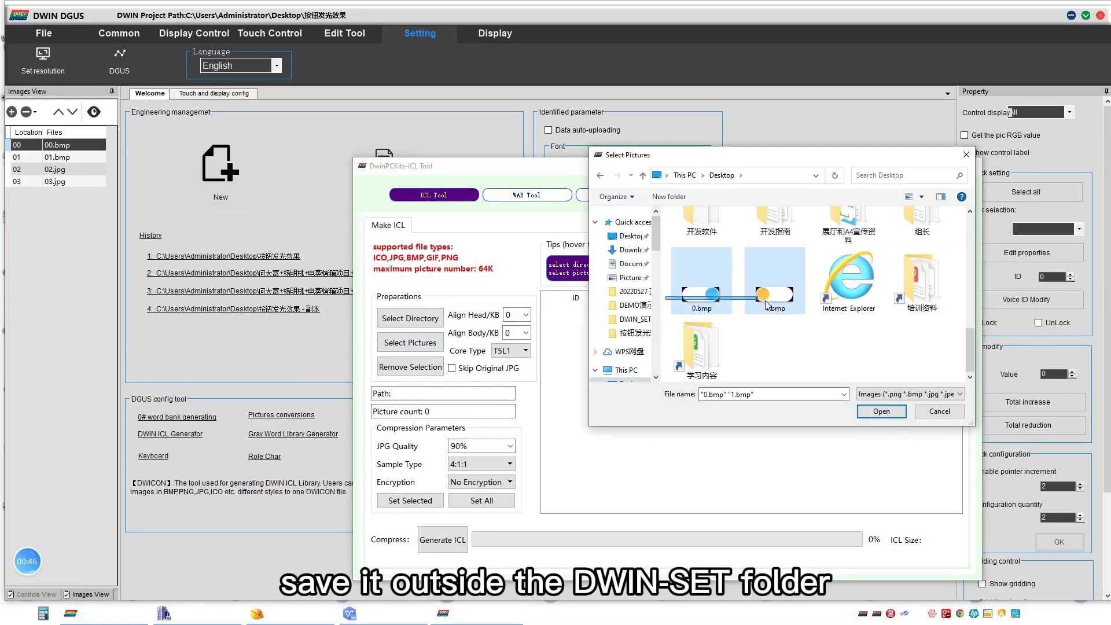
pyautogui.click(881, 412)
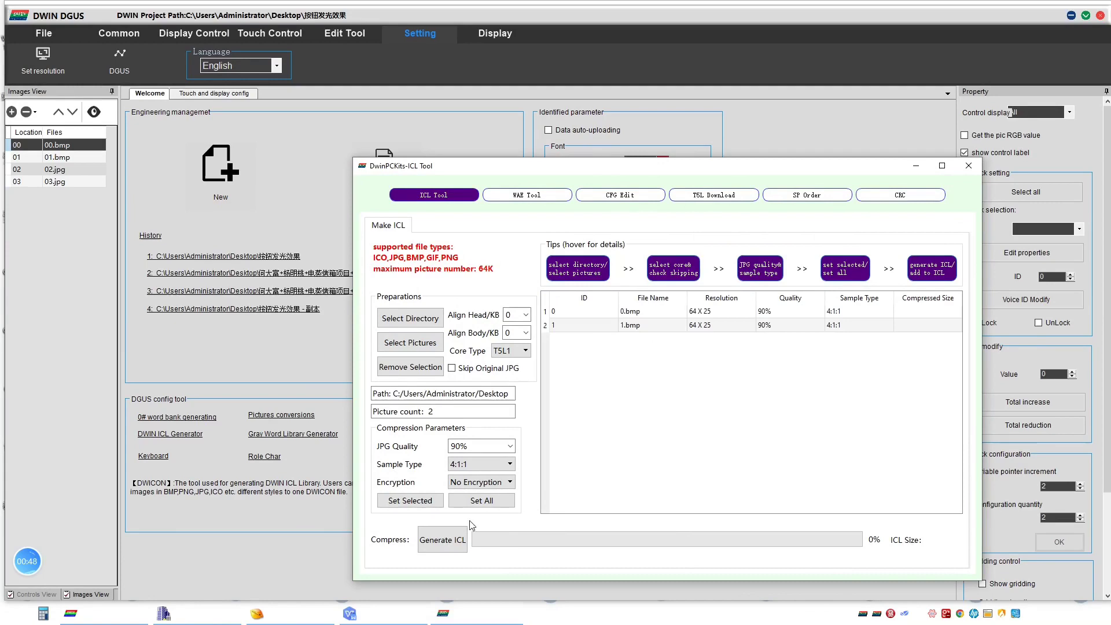
# Step: Generate the library as 42.icl on the desktop, then close the tool and hide DGUS
pyautogui.click(465, 541)
pyautogui.write('42')
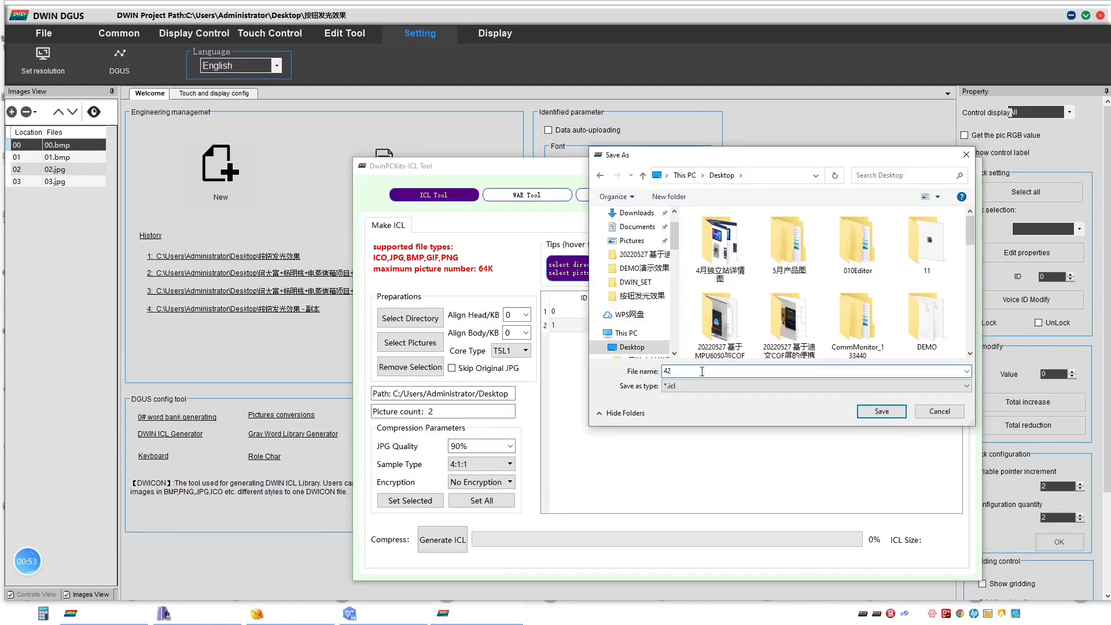
pyautogui.click(887, 417)
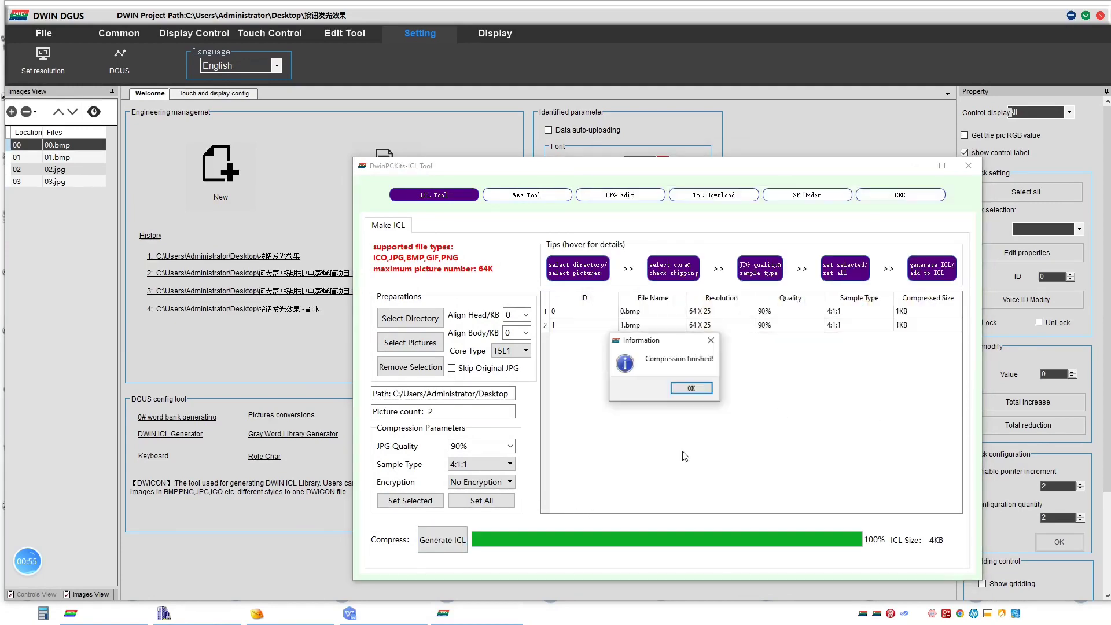
pyautogui.click(692, 391)
pyautogui.click(970, 165)
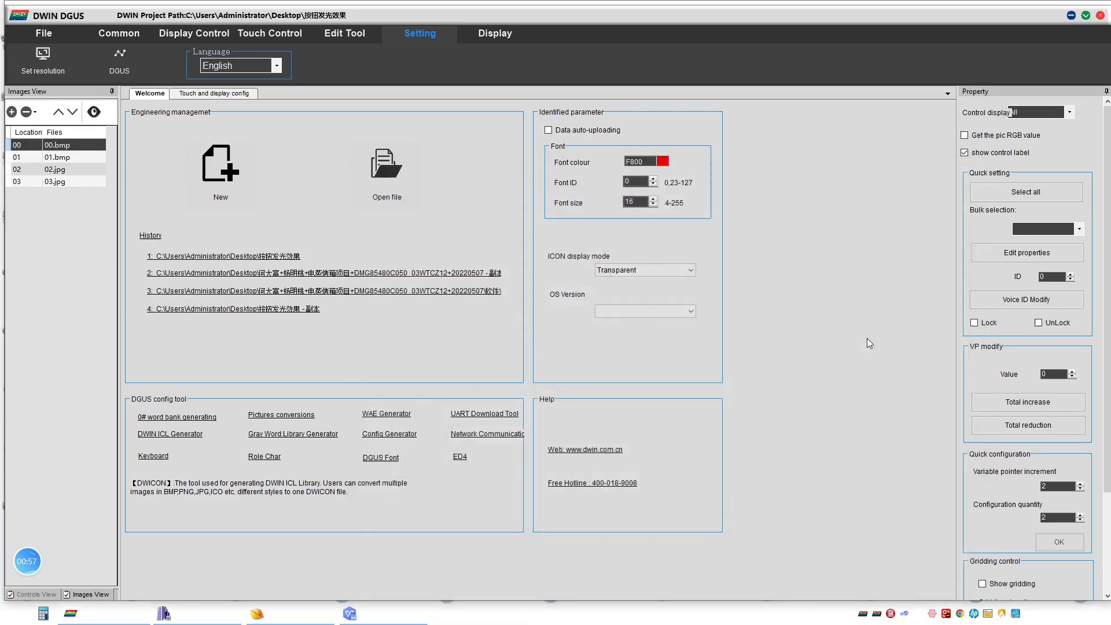
pyautogui.click(1072, 16)
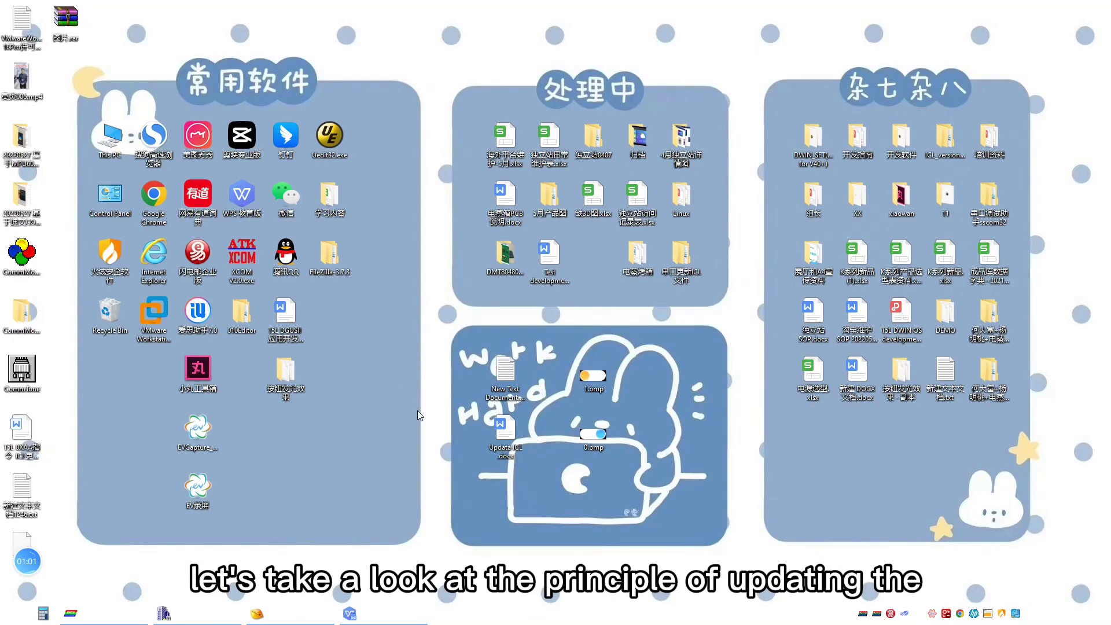
# Step: Restore the Updata ICL.docx guide from the taskbar
pyautogui.click(383, 619)
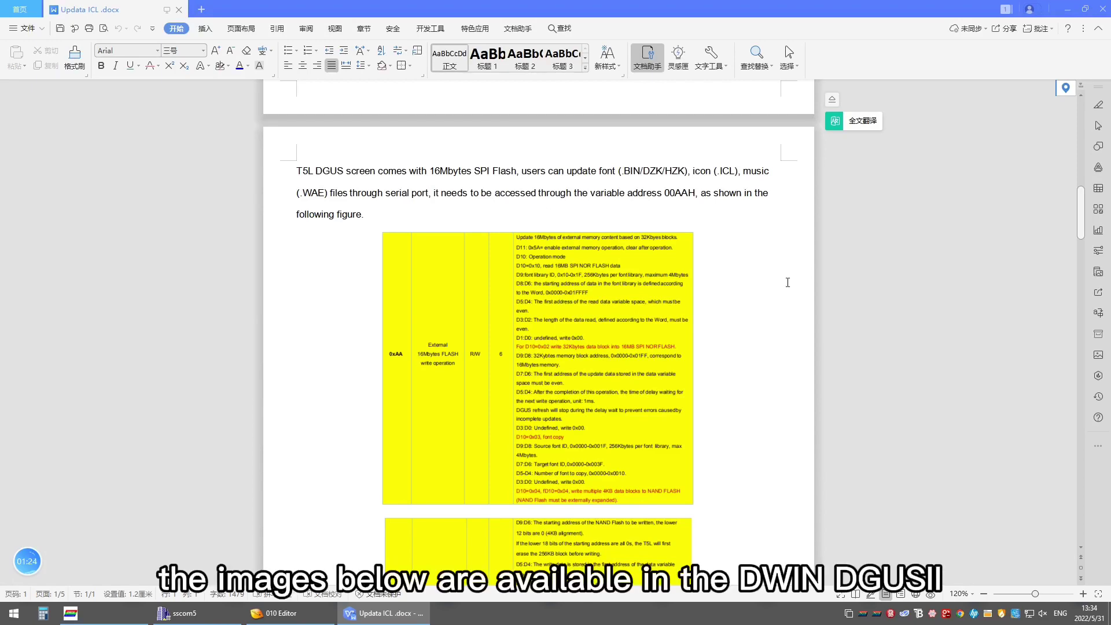
pyautogui.scroll(-3, 800, 278)
pyautogui.scroll(1, 783, 285)
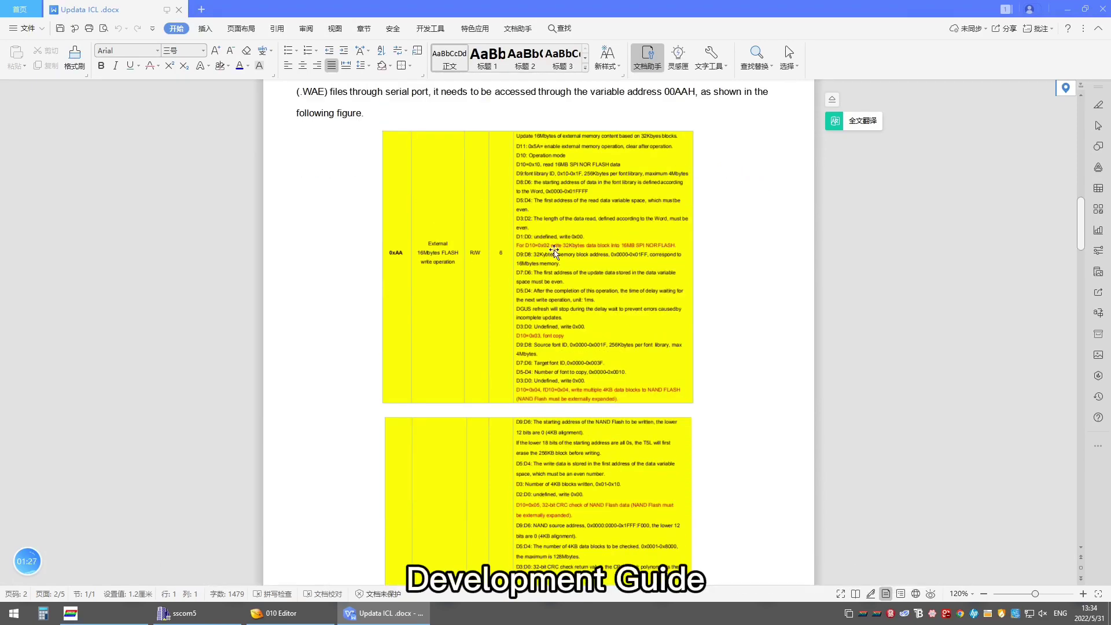
pyautogui.scroll(-3, 604, 283)
pyautogui.scroll(-6, 602, 292)
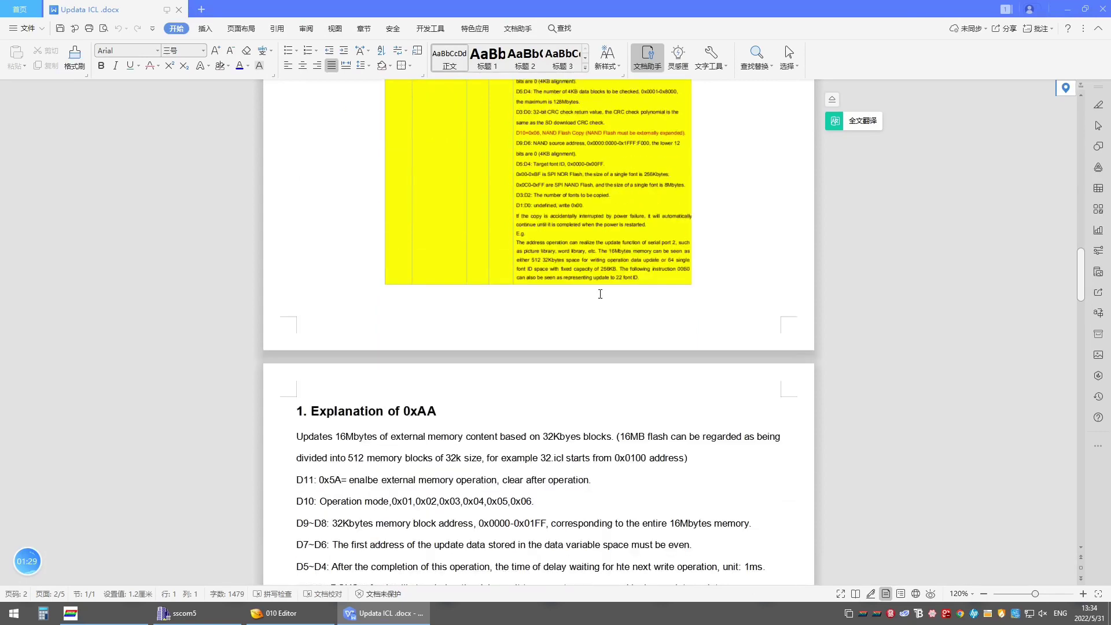
pyautogui.scroll(-4, 599, 294)
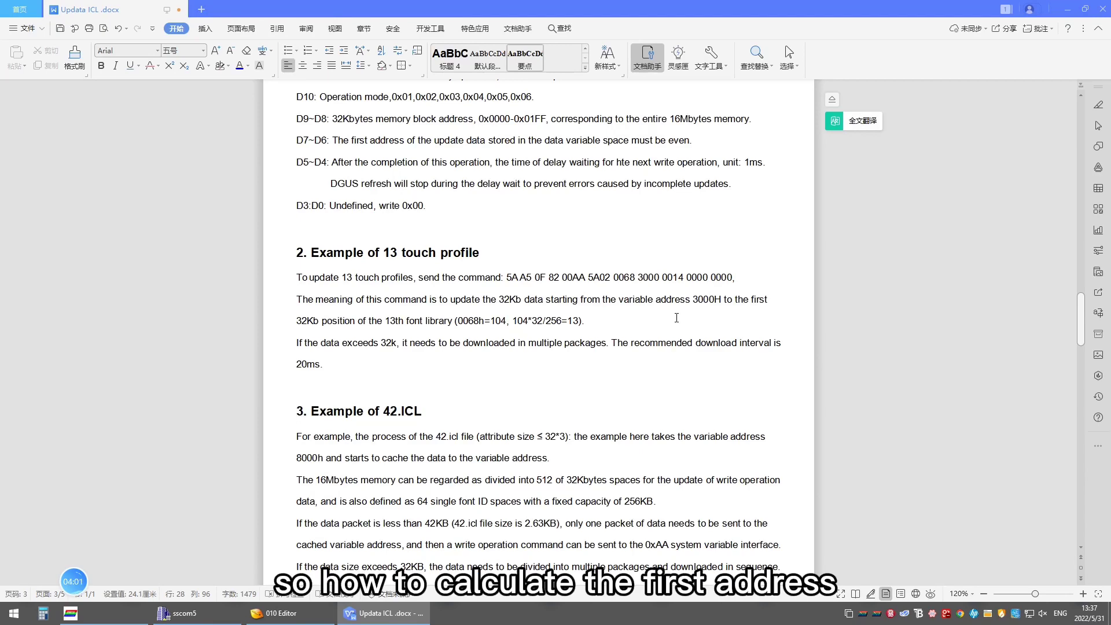
pyautogui.scroll(-3, 676, 318)
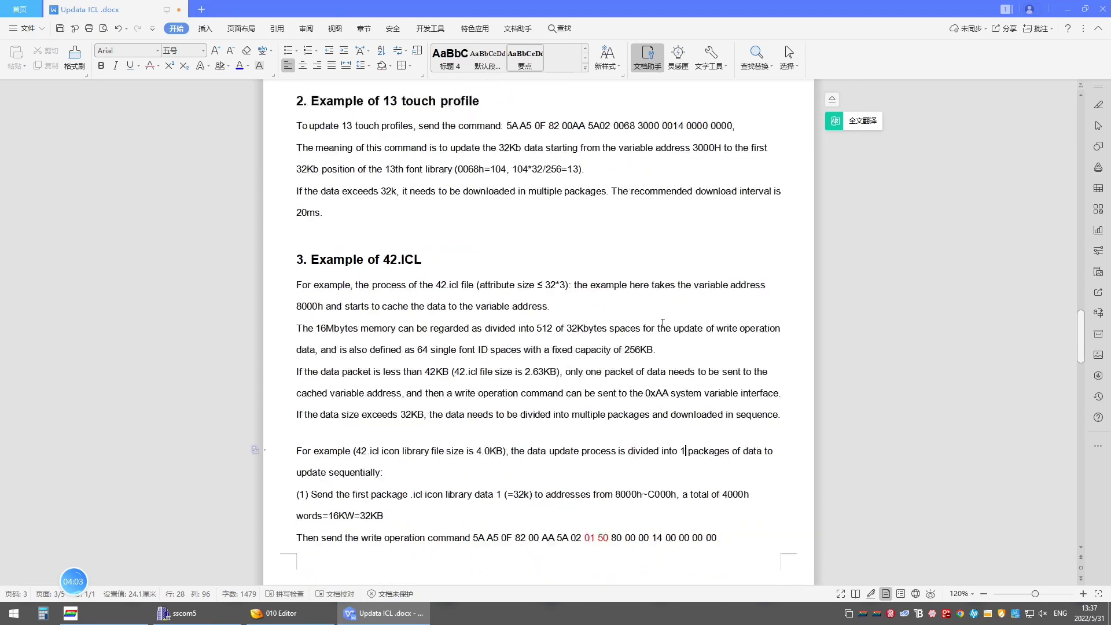
pyautogui.scroll(-10, 677, 318)
pyautogui.scroll(-5, 576, 297)
pyautogui.scroll(-3, 575, 297)
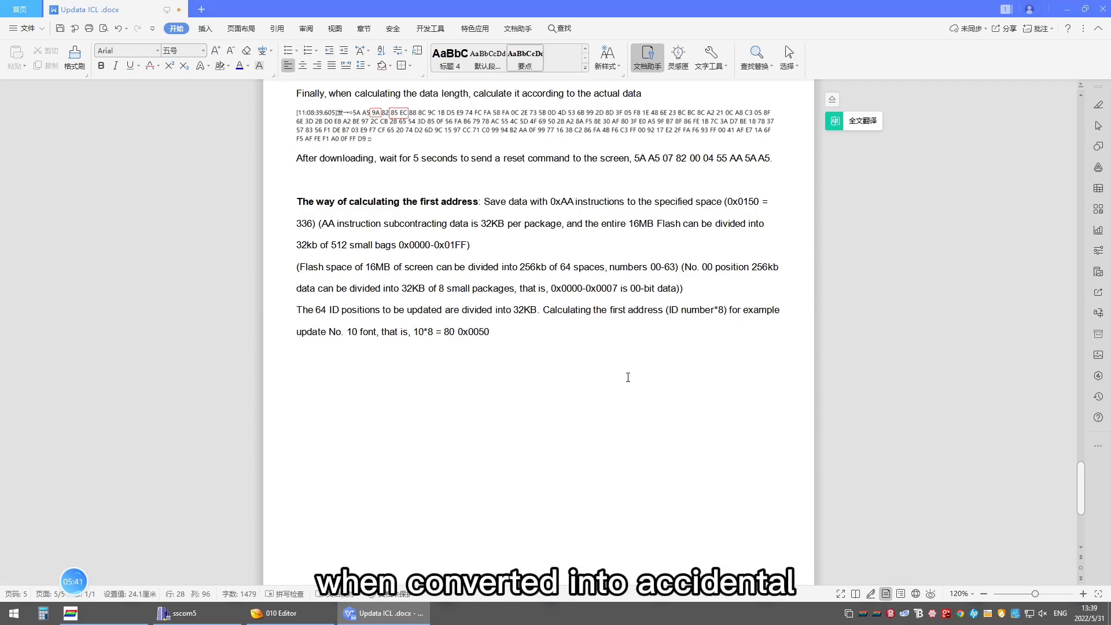
pyautogui.scroll(5, 569, 357)
pyautogui.scroll(5, 569, 356)
pyautogui.scroll(5, 568, 356)
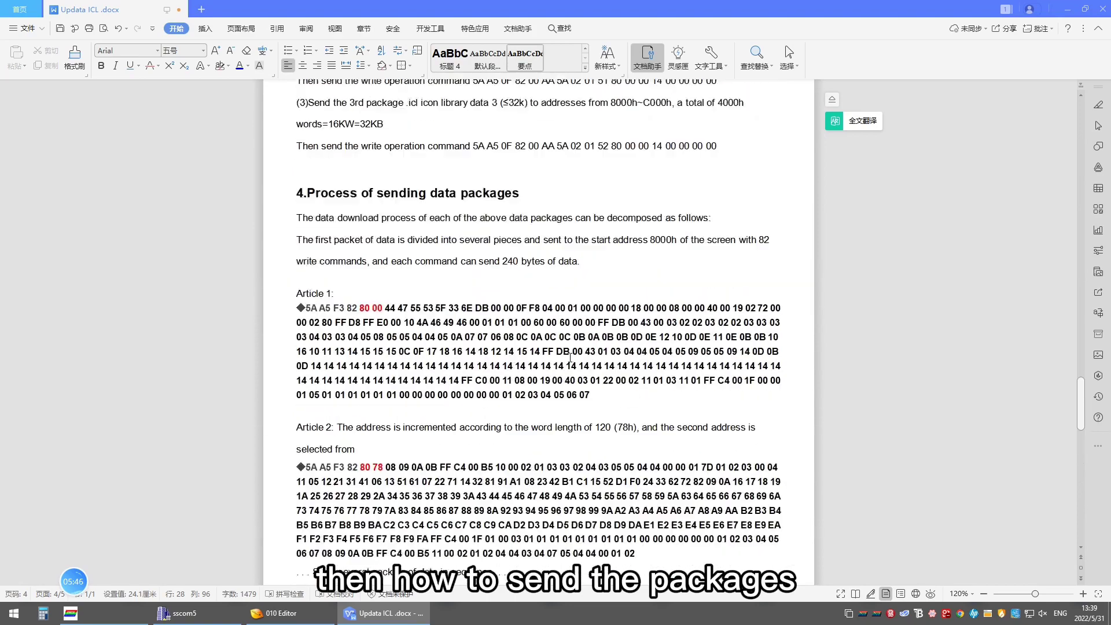
pyautogui.scroll(5, 570, 356)
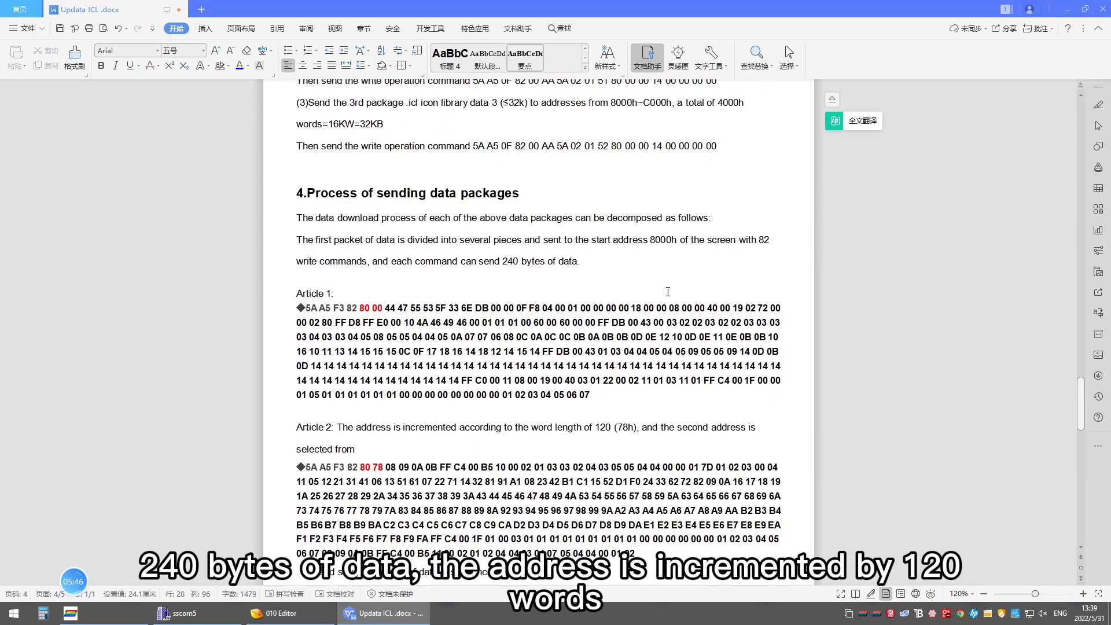
# Step: Minimize the Updata ICL guide to show the desktop
pyautogui.click(1069, 11)
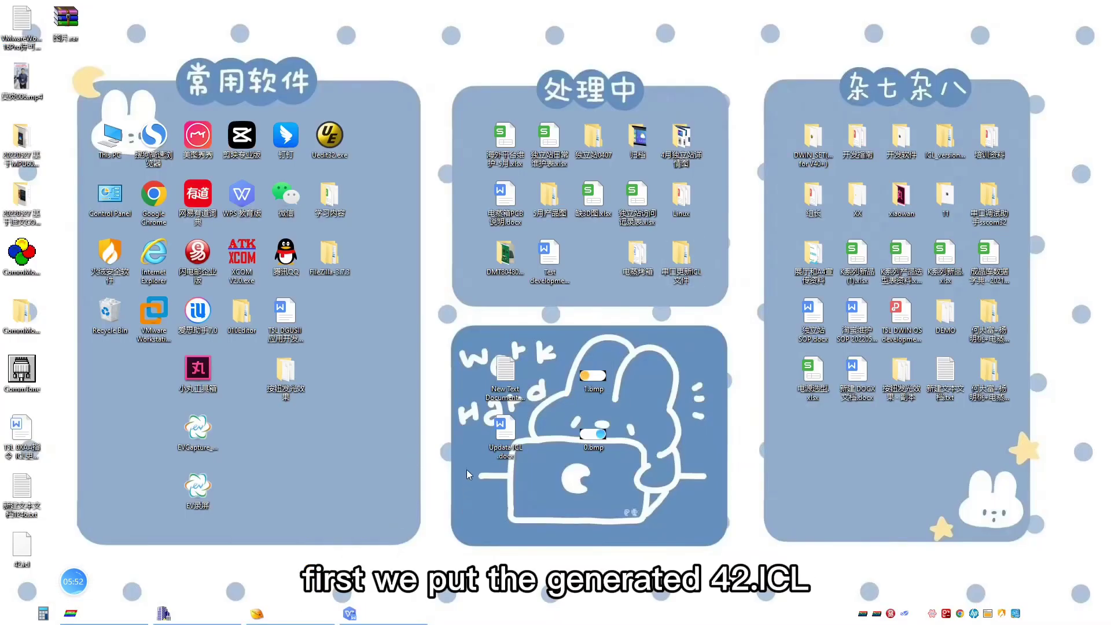
# Step: Drag 42.icl from the desktop into 010 Editor to open it
pyautogui.moveTo(36, 566)
pyautogui.mouseDown()
pyautogui.moveTo(446, 469)
pyautogui.moveTo(457, 437)
pyautogui.mouseUp()
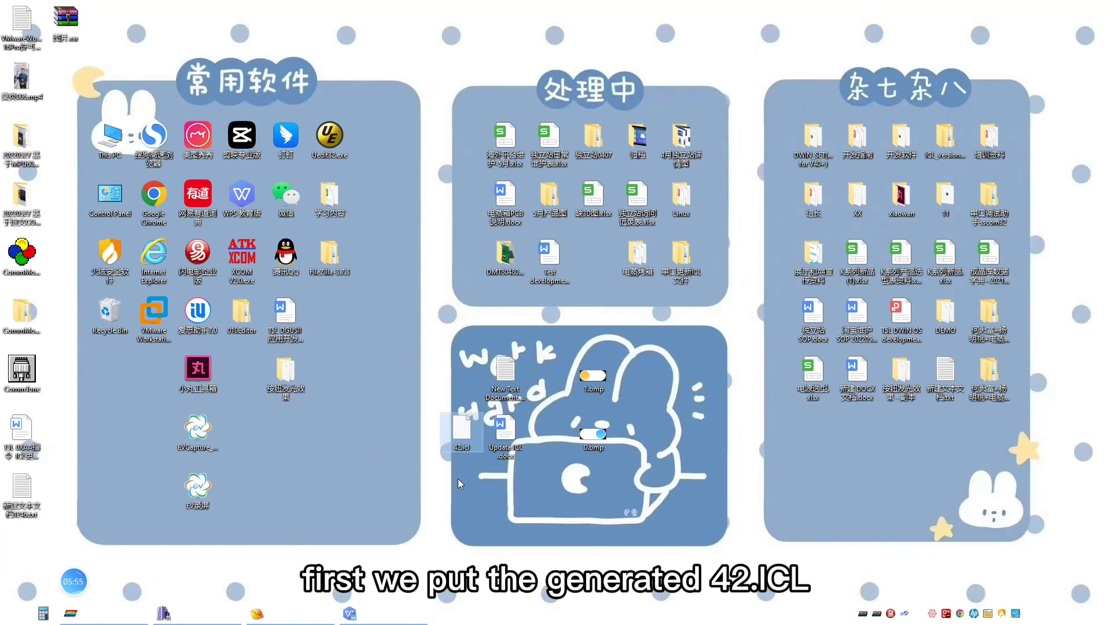
pyautogui.click(285, 618)
pyautogui.moveTo(461, 428); pyautogui.dragTo(686, 306)
pyautogui.scroll(-4, 697, 253)
pyautogui.scroll(-5, 702, 270)
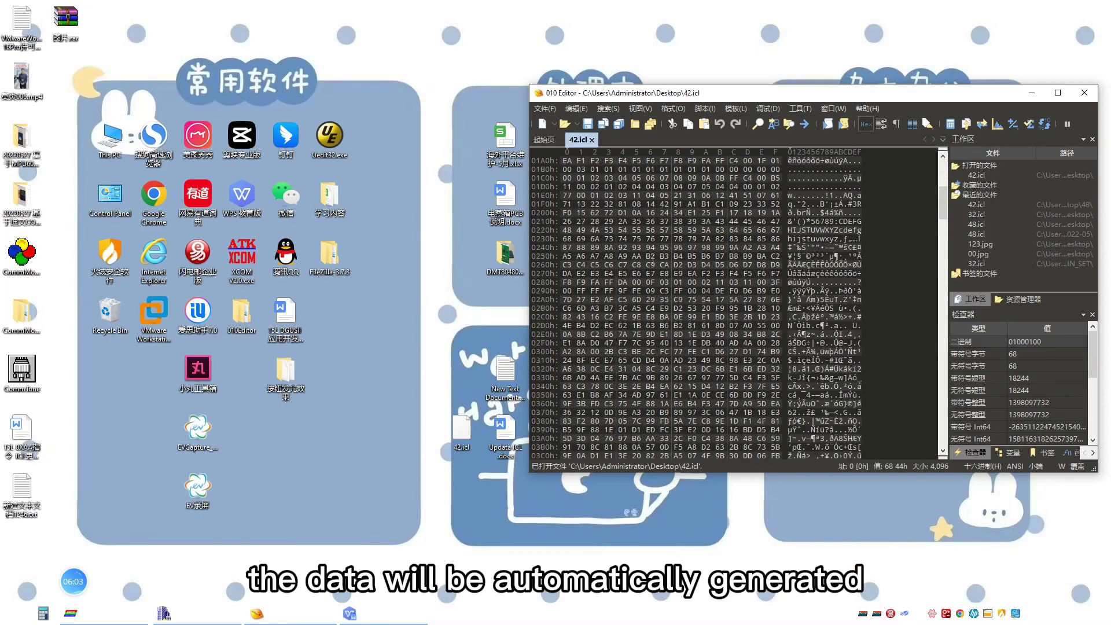
pyautogui.scroll(-4, 705, 287)
pyautogui.scroll(-5, 711, 309)
pyautogui.scroll(-8, 711, 310)
pyautogui.scroll(-6, 710, 313)
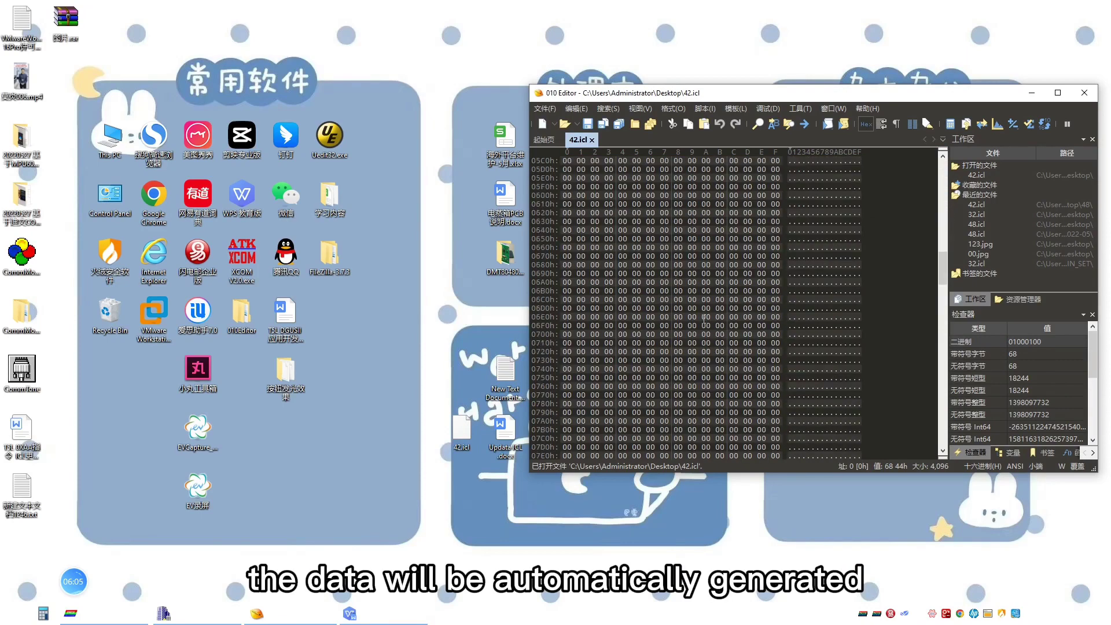
pyautogui.scroll(-5, 711, 317)
pyautogui.scroll(-8, 710, 324)
pyautogui.scroll(-8, 710, 326)
pyautogui.scroll(-8, 705, 332)
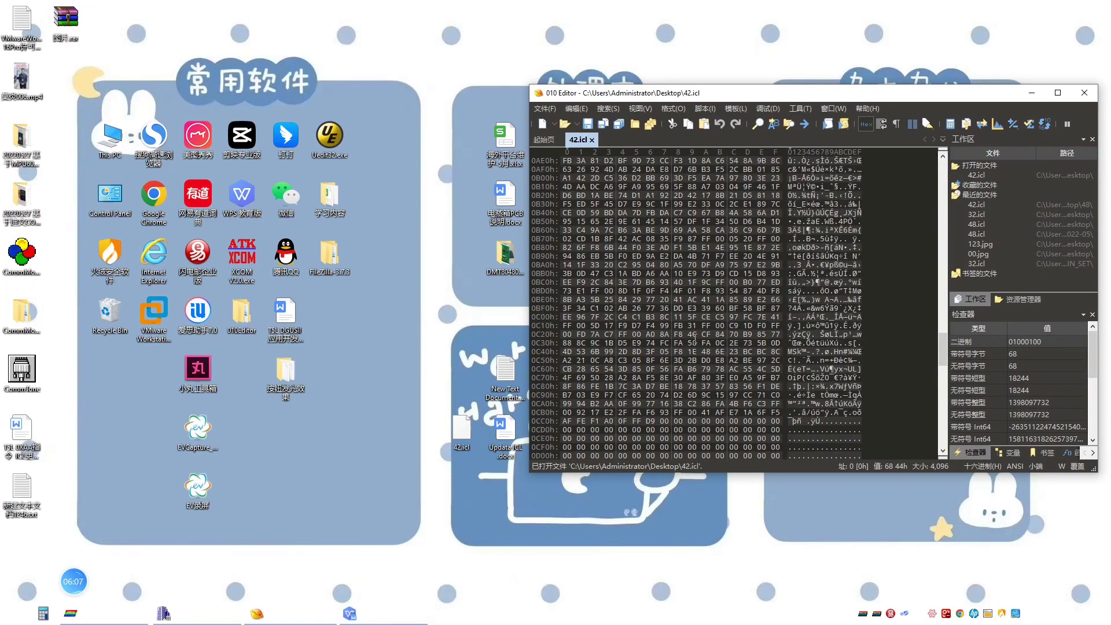
pyautogui.scroll(-8, 700, 337)
pyautogui.scroll(-4, 695, 343)
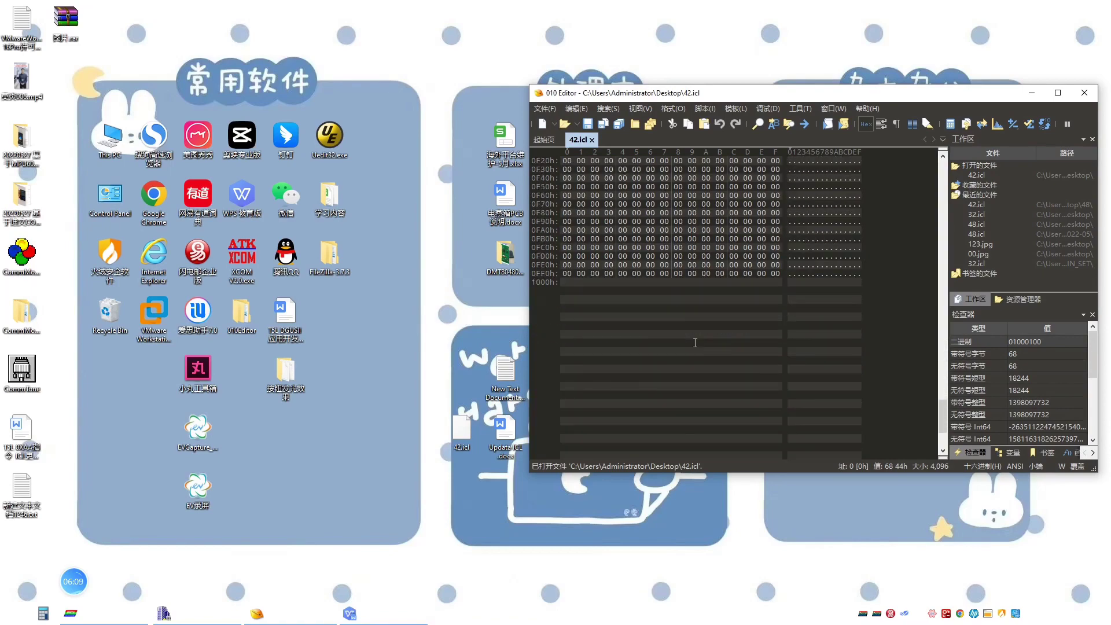
pyautogui.scroll(3, 695, 343)
pyautogui.scroll(6, 694, 343)
pyautogui.scroll(6, 694, 343)
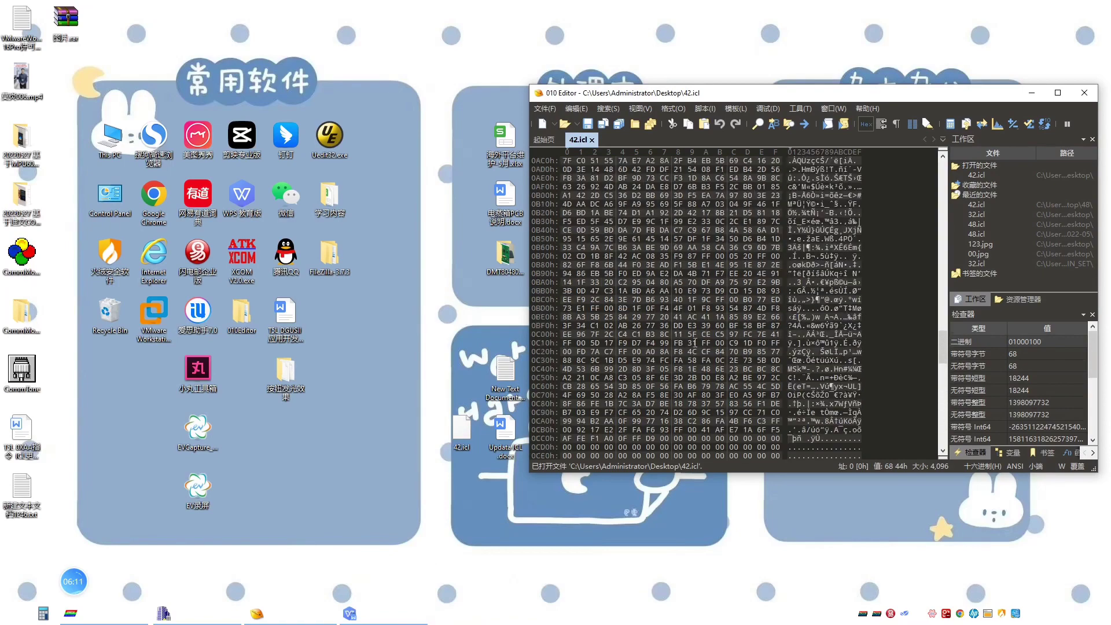
pyautogui.scroll(7, 696, 343)
pyautogui.scroll(6, 696, 343)
pyautogui.scroll(8, 693, 343)
pyautogui.scroll(7, 695, 341)
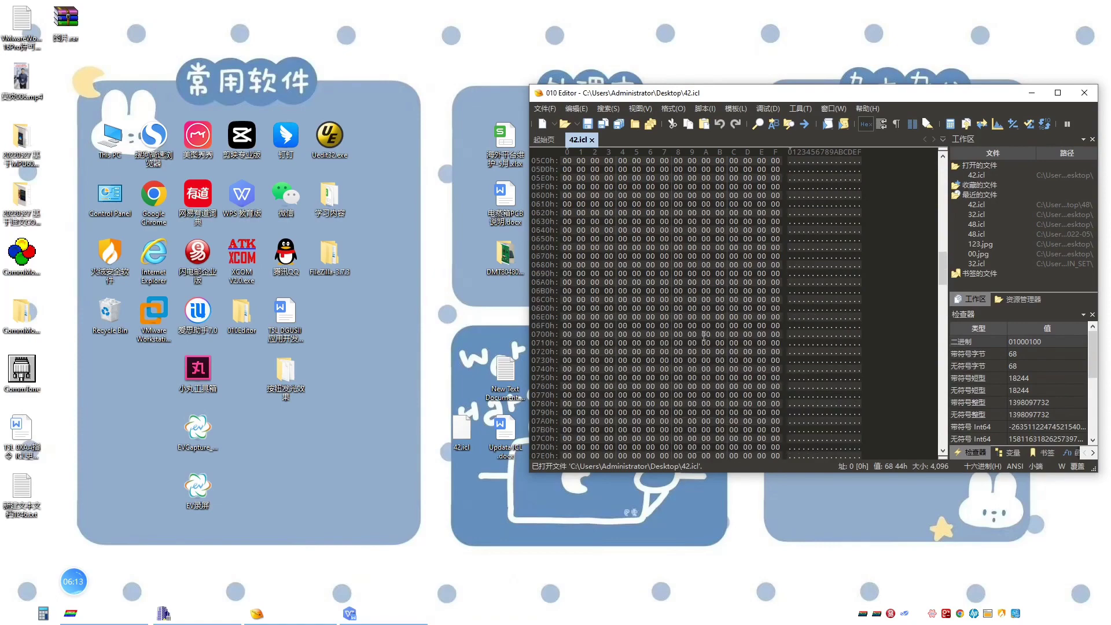
pyautogui.scroll(6, 698, 337)
pyautogui.scroll(10, 702, 330)
pyautogui.scroll(8, 703, 331)
pyautogui.scroll(6, 701, 331)
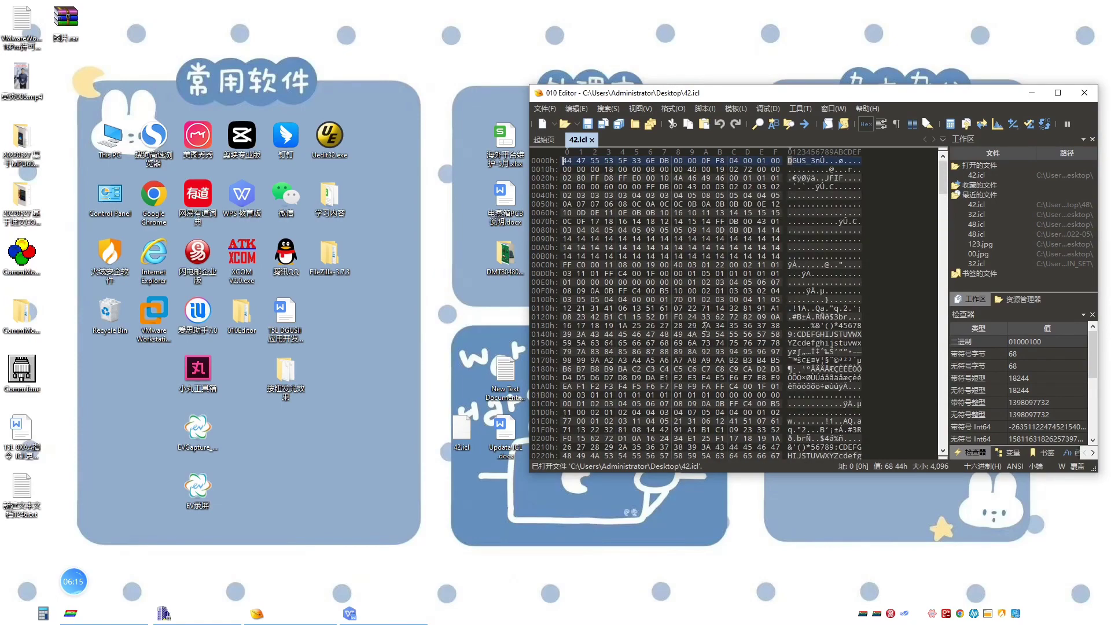
pyautogui.moveTo(563, 159); pyautogui.dragTo(738, 384)
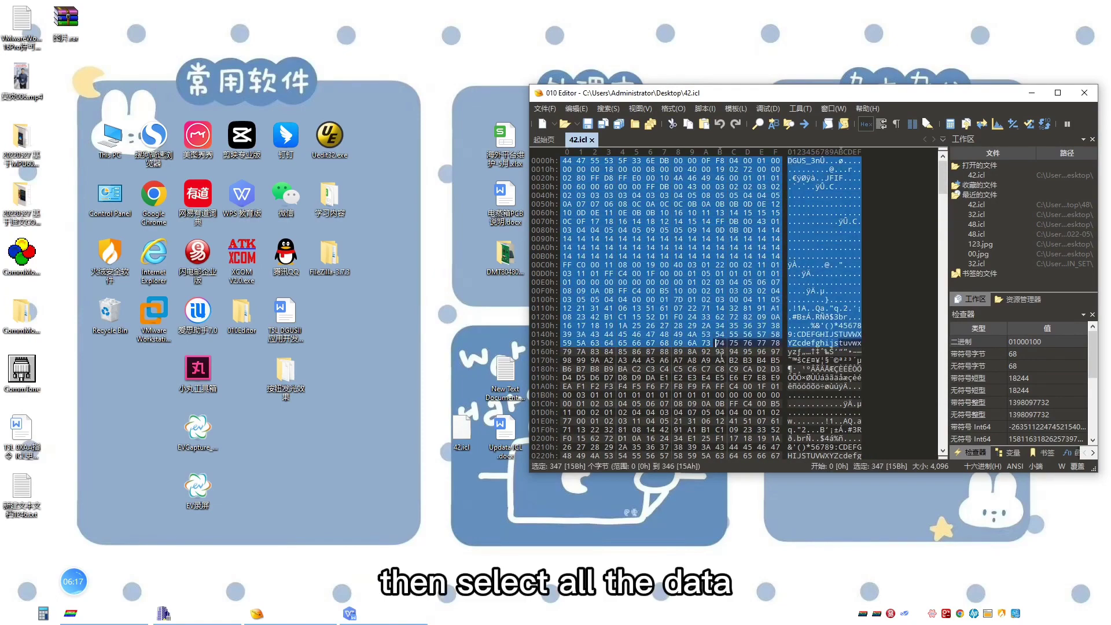
# Step: Select all 4096 bytes of 42.icl in the hex view
pyautogui.moveTo(744, 317); pyautogui.dragTo(730, 497)
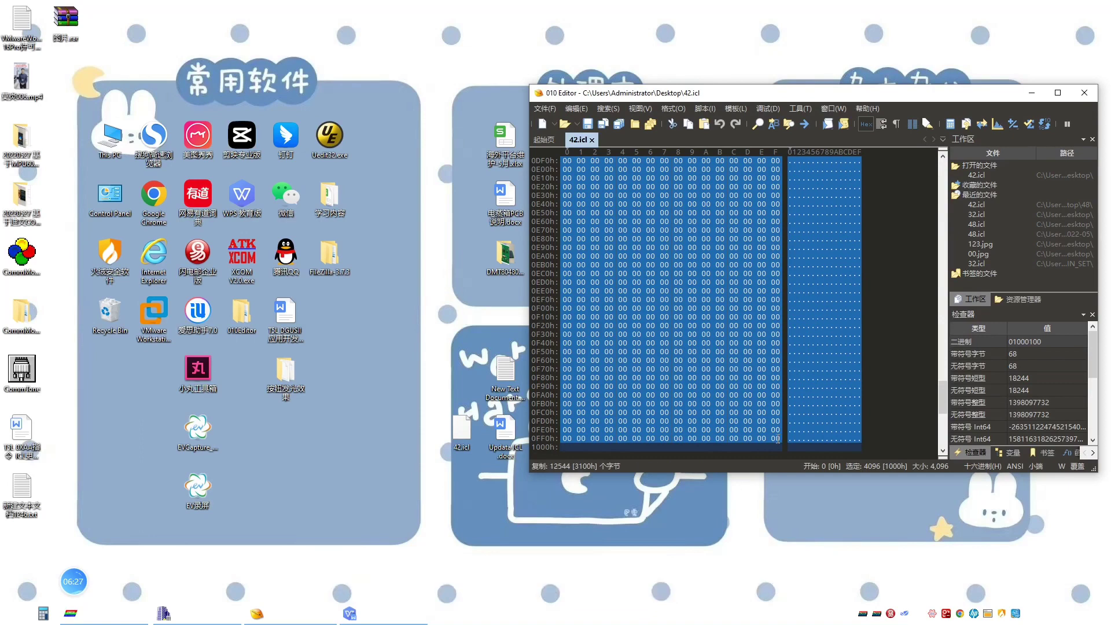
# Step: Paste the copied 42.icl hex bytes into New Text Document (2).txt
pyautogui.click(430, 373)
pyautogui.doubleClick(424, 389)
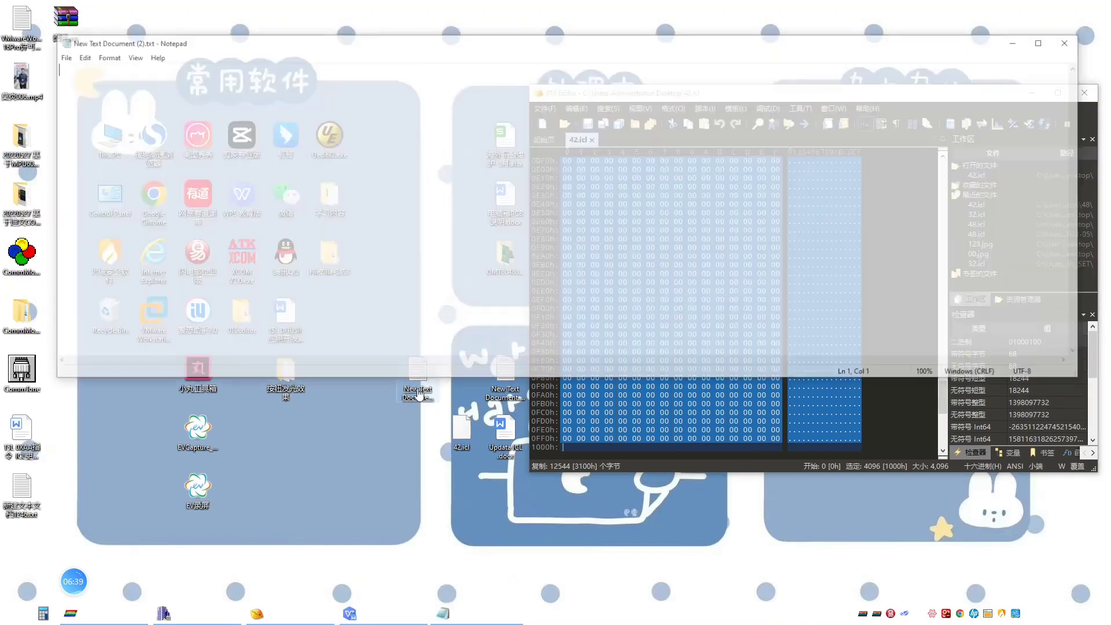
pyautogui.hotkey('ctrl', 'v')
pyautogui.scroll(5, 366, 226)
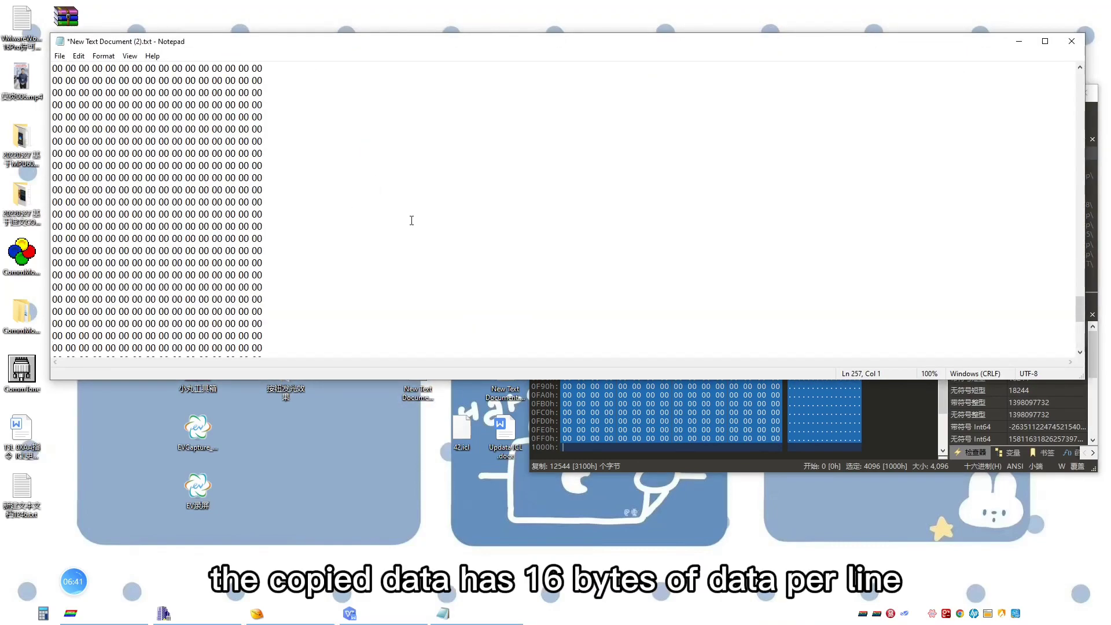
pyautogui.moveTo(1082, 311); pyautogui.dragTo(1082, 82)
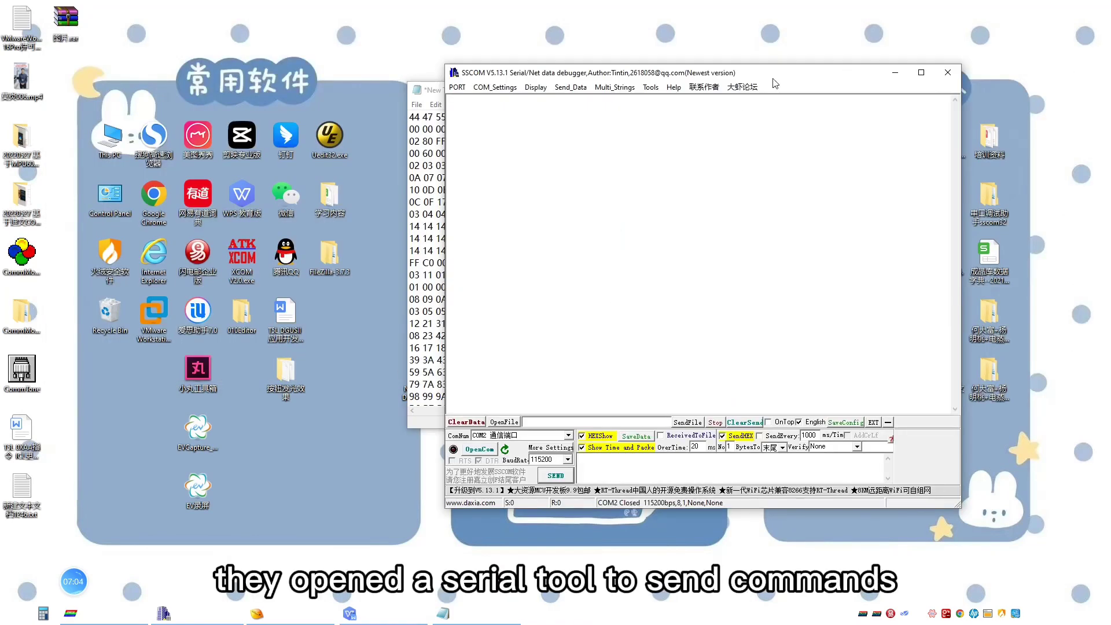
# Step: Place SSCOM beside Notepad and copy header 5A A5 F3 82 80 00 from the guide
pyautogui.moveTo(721, 73); pyautogui.dragTo(335, 57)
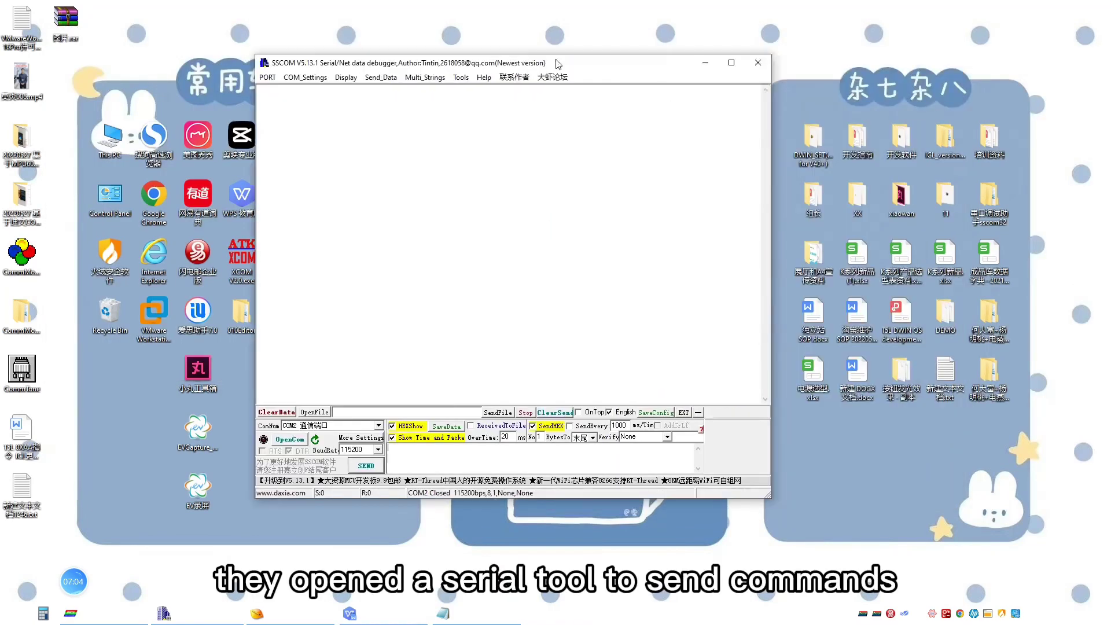
pyautogui.moveTo(626, 86); pyautogui.dragTo(805, 64)
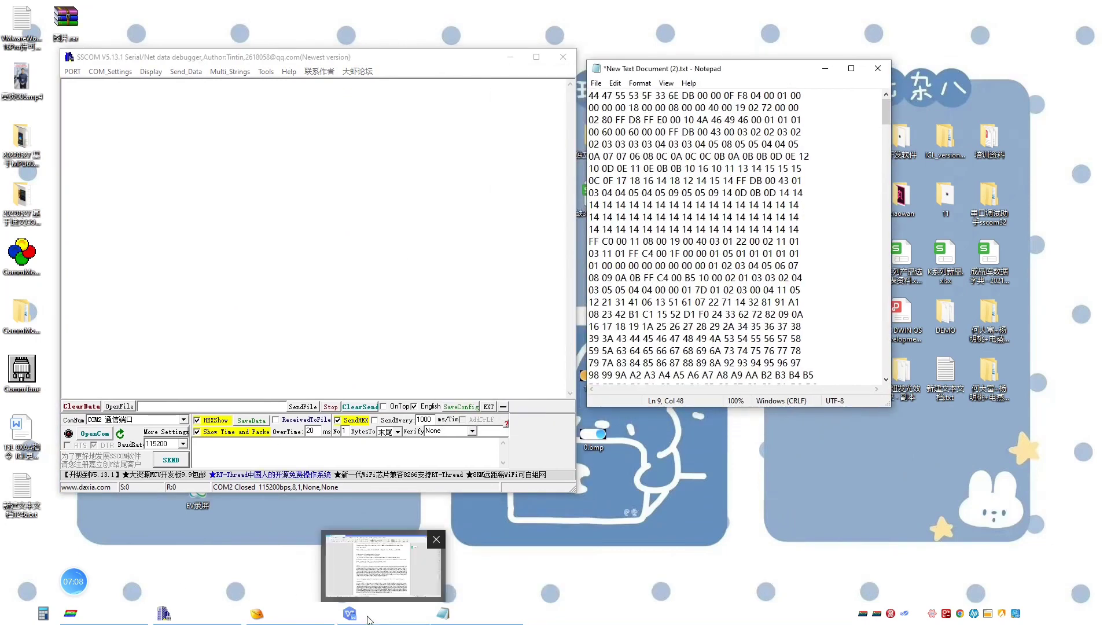
pyautogui.click(349, 614)
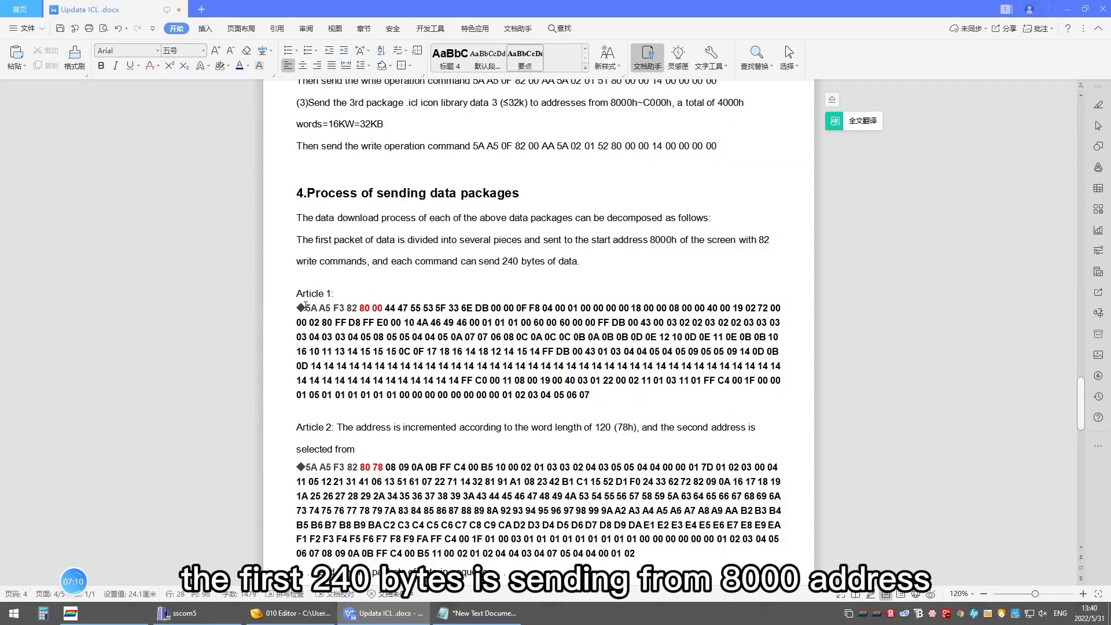
pyautogui.moveTo(304, 308); pyautogui.dragTo(378, 307)
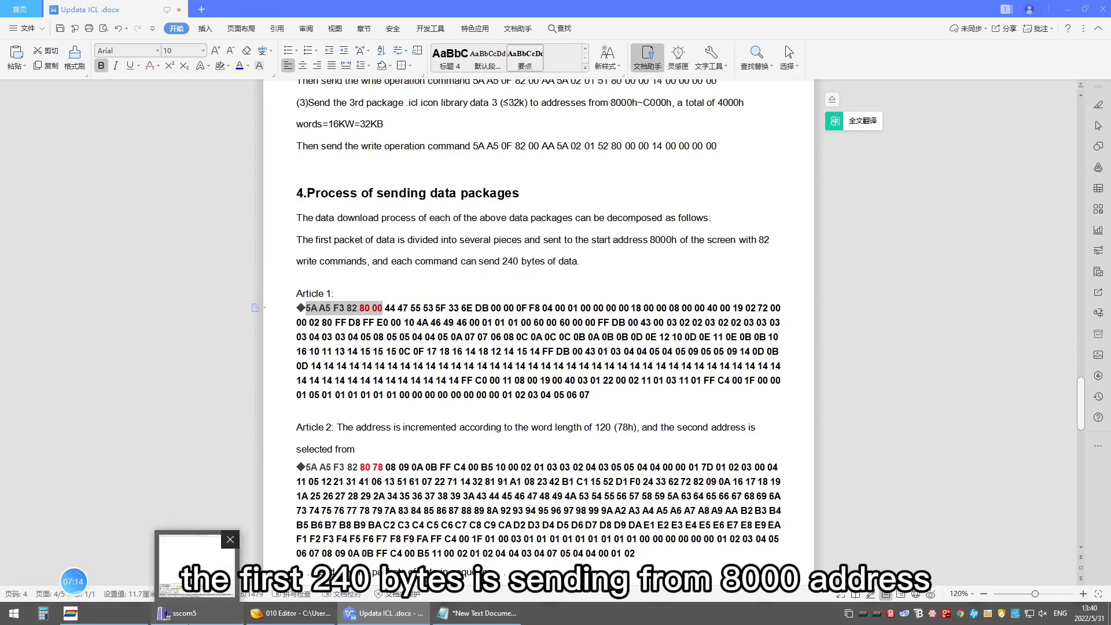
pyautogui.click(184, 614)
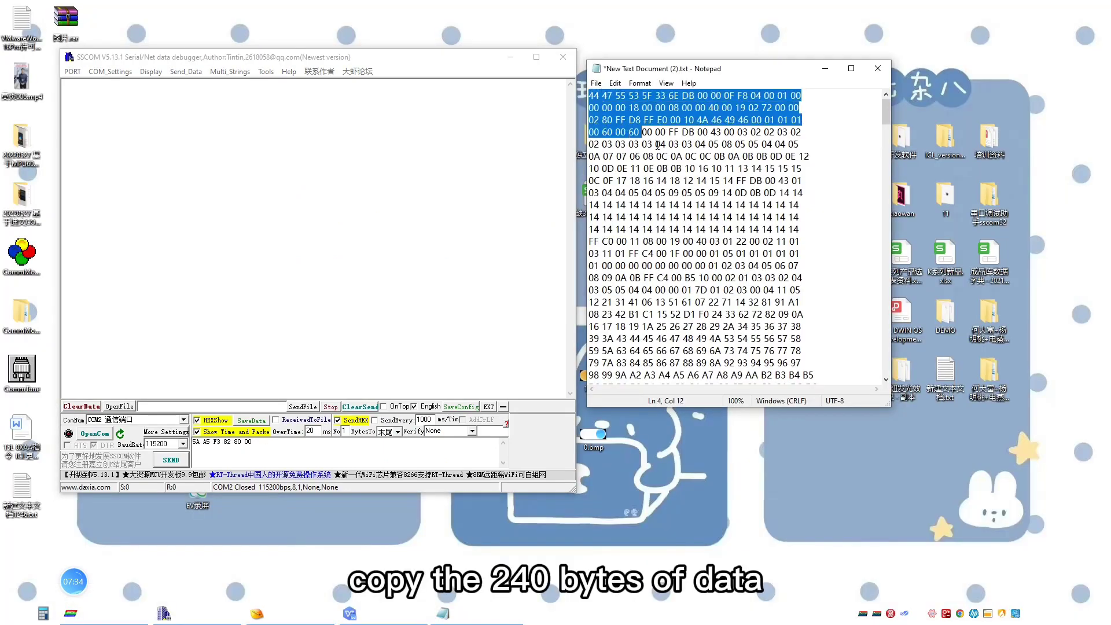
# Step: Send the 240-byte packets to 8000h and 8078h, and ready the third hex block
pyautogui.moveTo(659, 144); pyautogui.dragTo(803, 260)
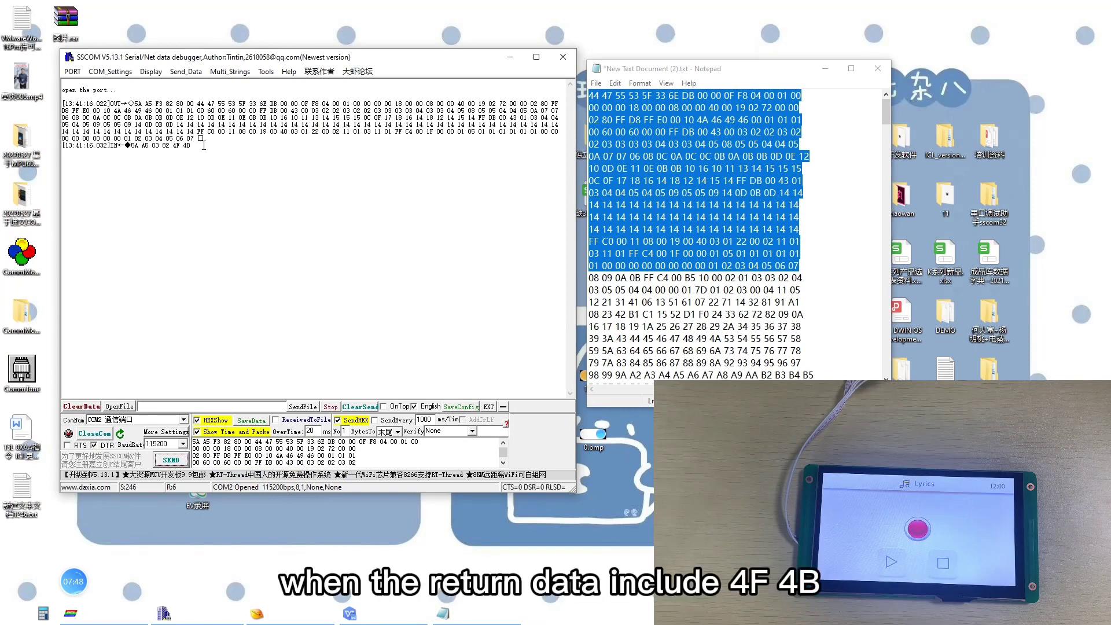
pyautogui.moveTo(589, 168)
pyautogui.mouseDown()
pyautogui.moveTo(819, 319)
pyautogui.moveTo(816, 337)
pyautogui.mouseUp()
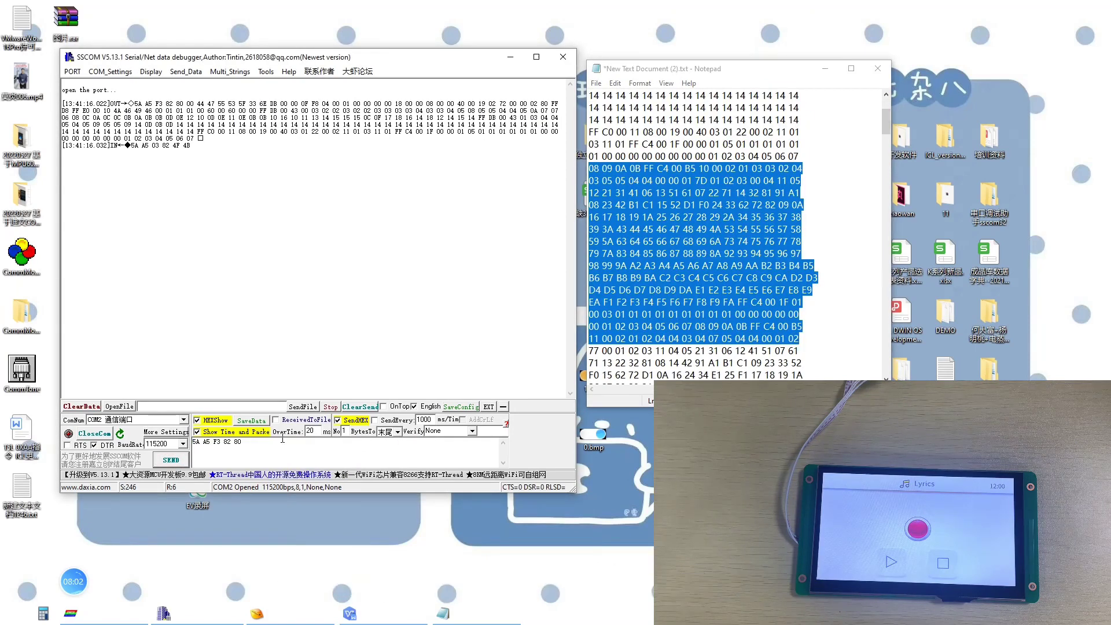
pyautogui.hotkey('ctrl', 'v')
pyautogui.click(170, 462)
pyautogui.scroll(-5, 634, 220)
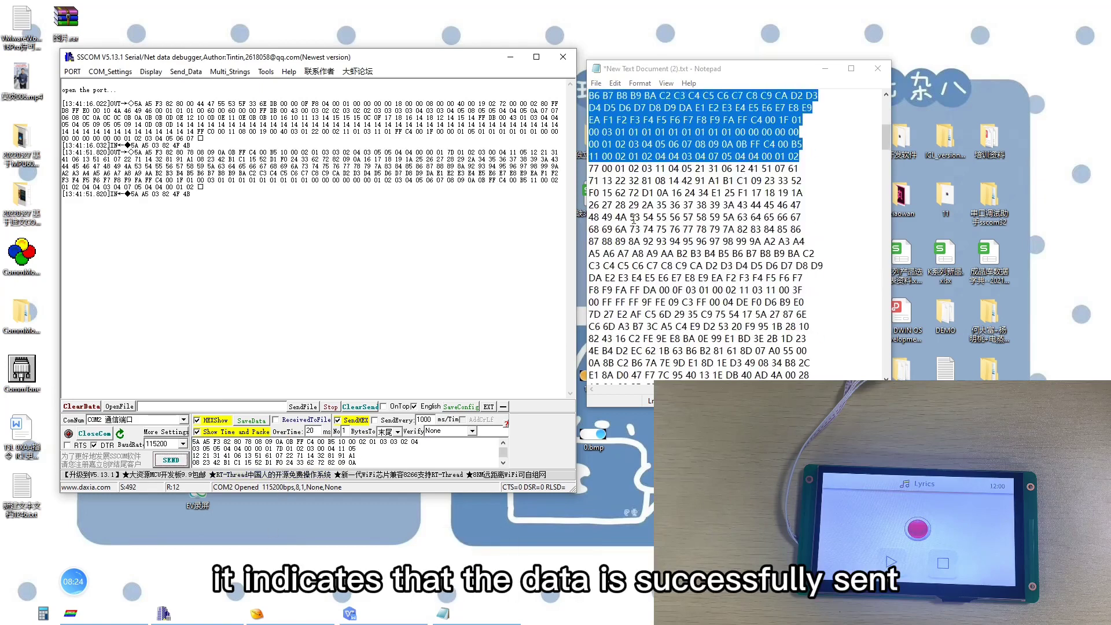
pyautogui.moveTo(589, 167); pyautogui.dragTo(808, 338)
pyautogui.moveTo(242, 441); pyautogui.dragTo(272, 484)
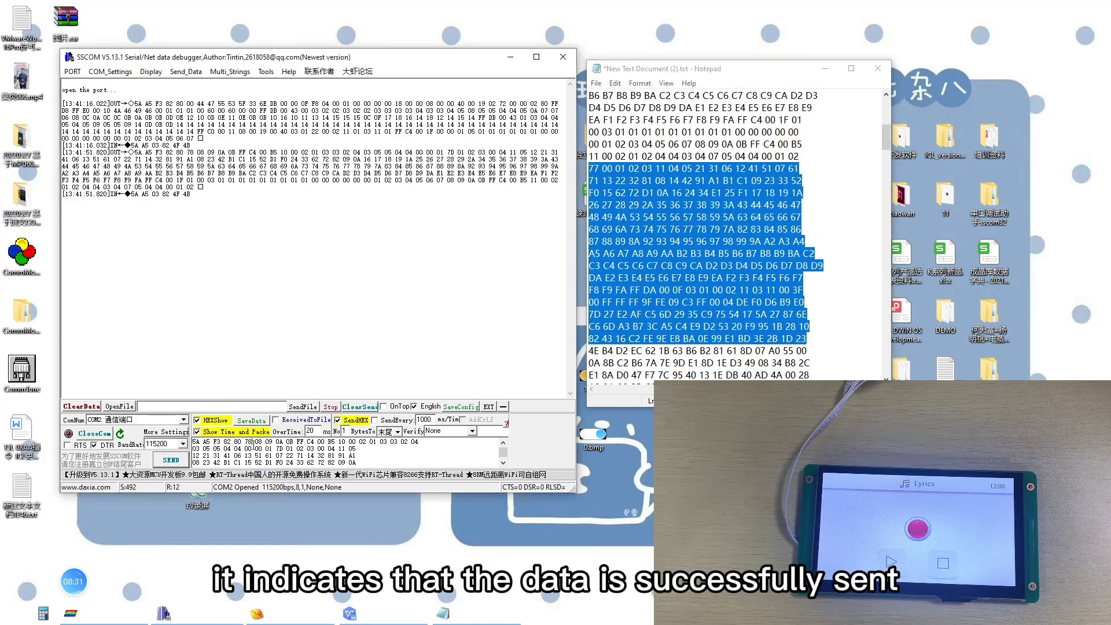
pyautogui.press('Delete')
pyautogui.click(42, 614)
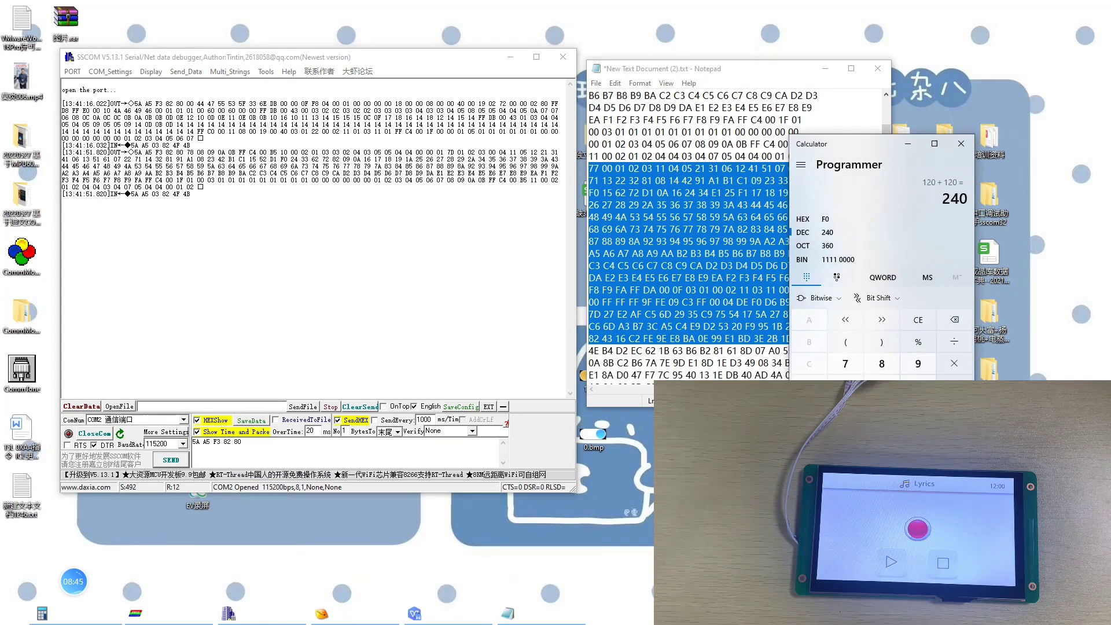
# Step: Send the third and fourth 240-byte packets to the screen
pyautogui.hotkey('ctrl', 'v')
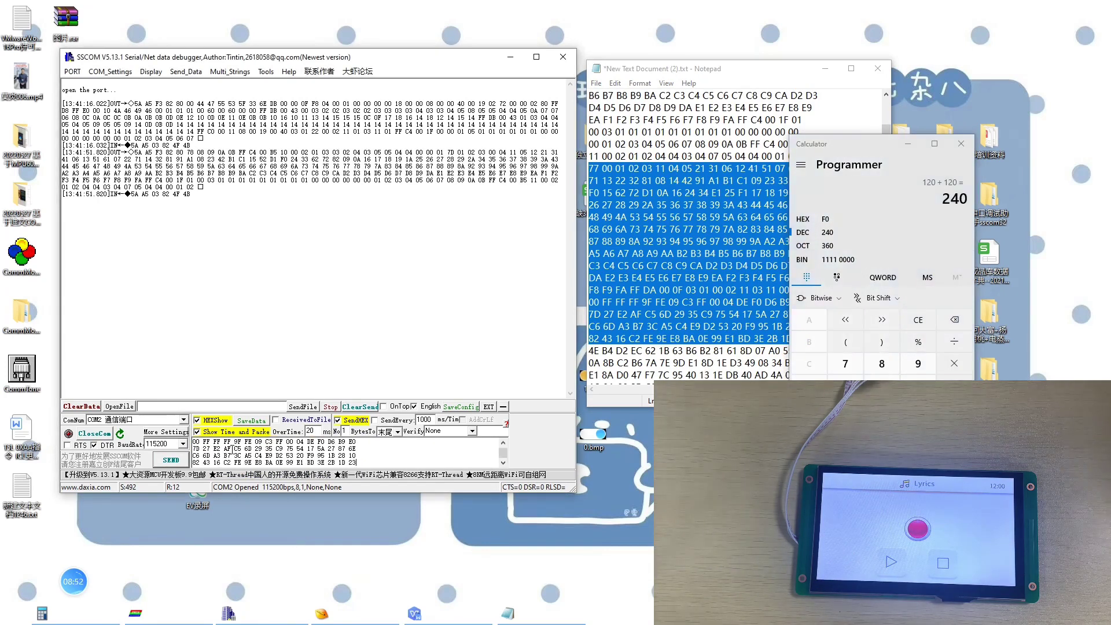
pyautogui.click(171, 459)
pyautogui.click(710, 302)
pyautogui.scroll(-1, 700, 290)
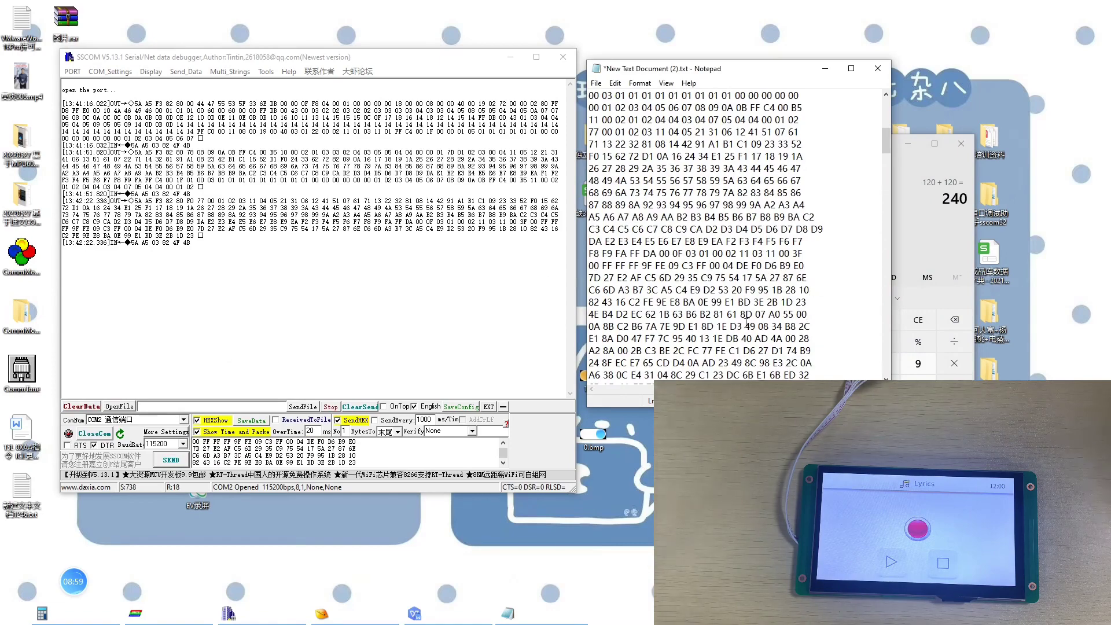
pyautogui.moveTo(811, 303)
pyautogui.mouseDown()
pyautogui.moveTo(814, 336)
pyautogui.moveTo(820, 306)
pyautogui.mouseUp()
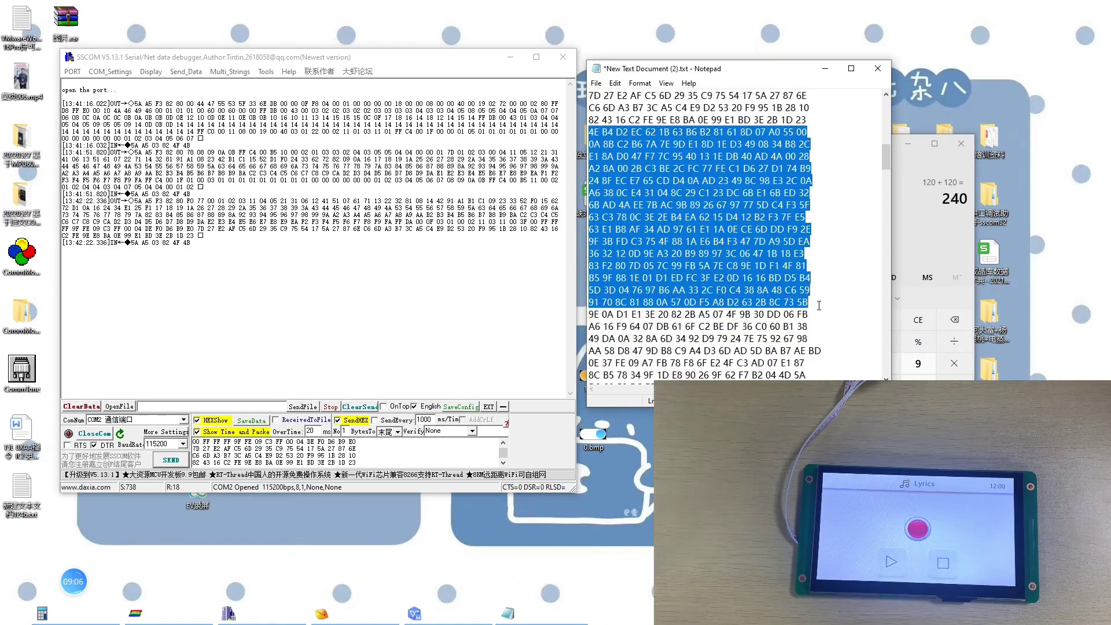
pyautogui.click(387, 464)
pyautogui.write('5A A5 F3 82 80 F0')
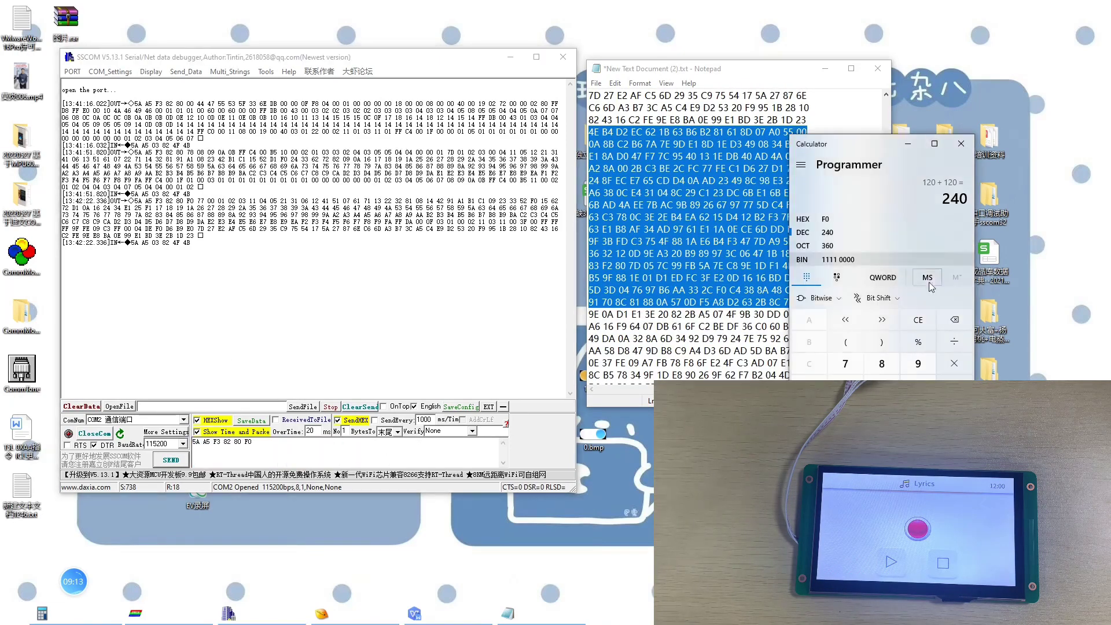
pyautogui.write('120=')
pyautogui.click(252, 443)
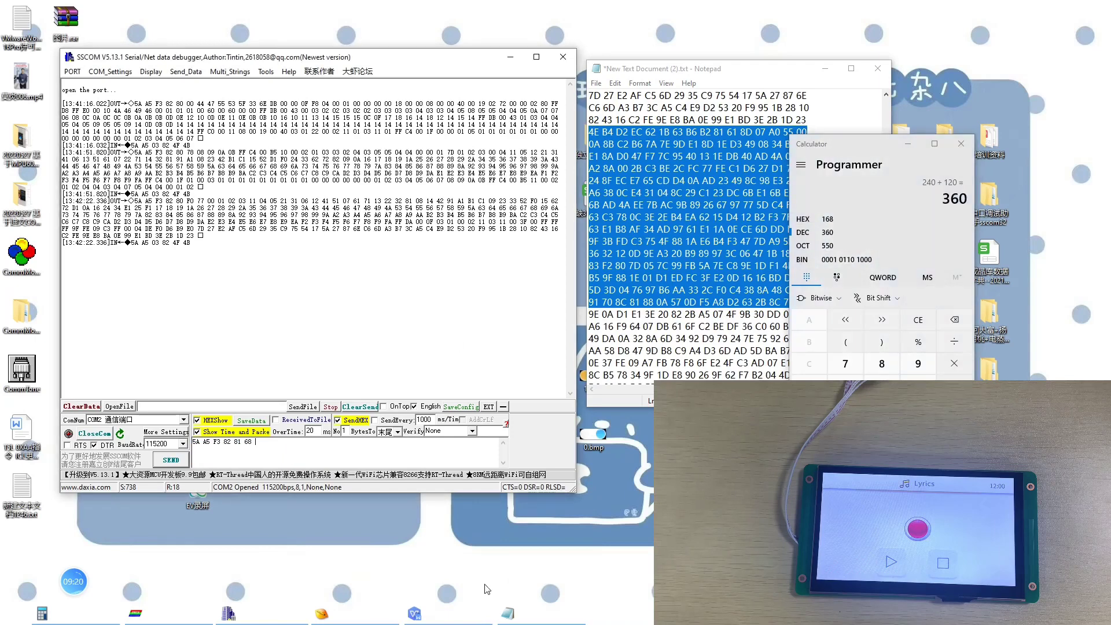
pyautogui.hotkey('ctrl', 'v')
pyautogui.click(171, 461)
# Step: Send the packet for rows 9E 0A through 1A 94, then the following block
pyautogui.click(585, 170)
pyautogui.scroll(-4, 583, 169)
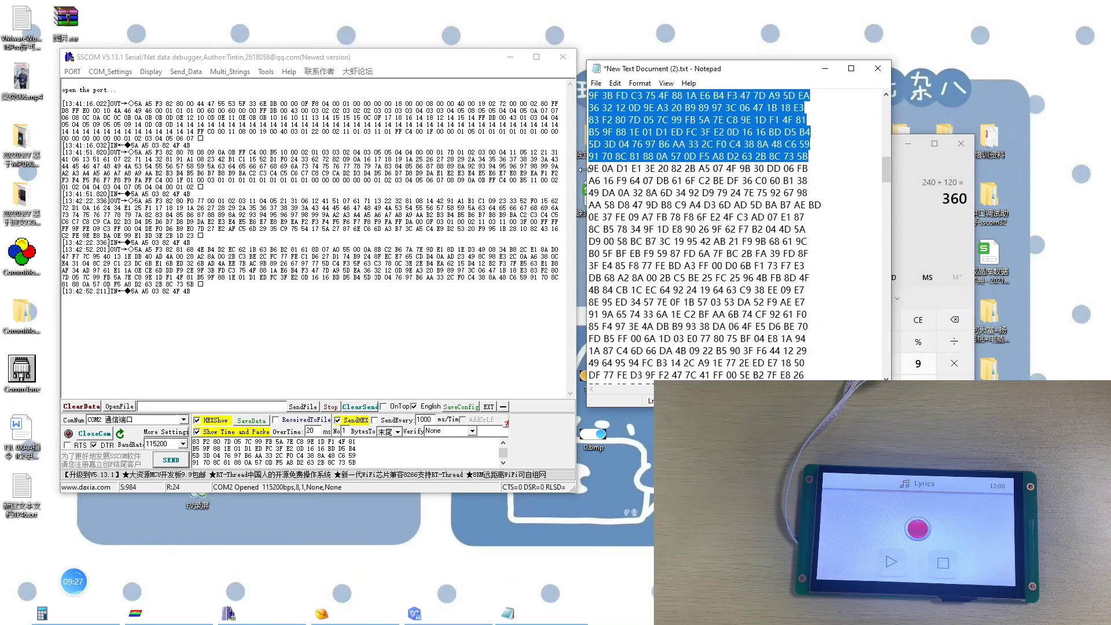
pyautogui.moveTo(590, 169); pyautogui.dragTo(836, 338)
pyautogui.hotkey('ctrl', 'c')
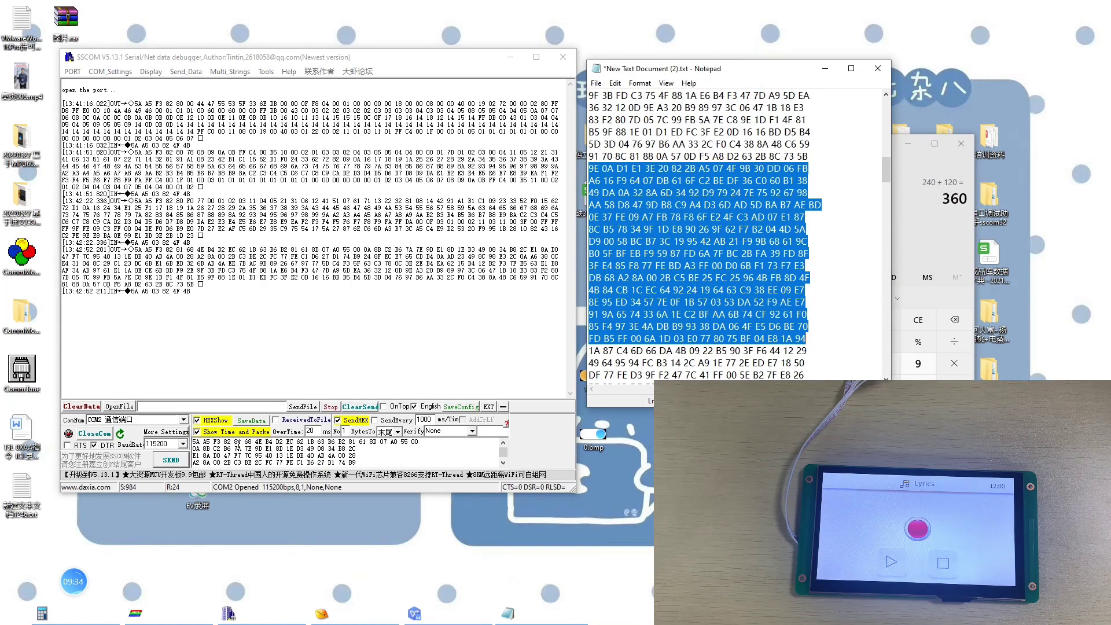
pyautogui.moveTo(242, 443); pyautogui.dragTo(357, 462)
pyautogui.press('BackSpace')
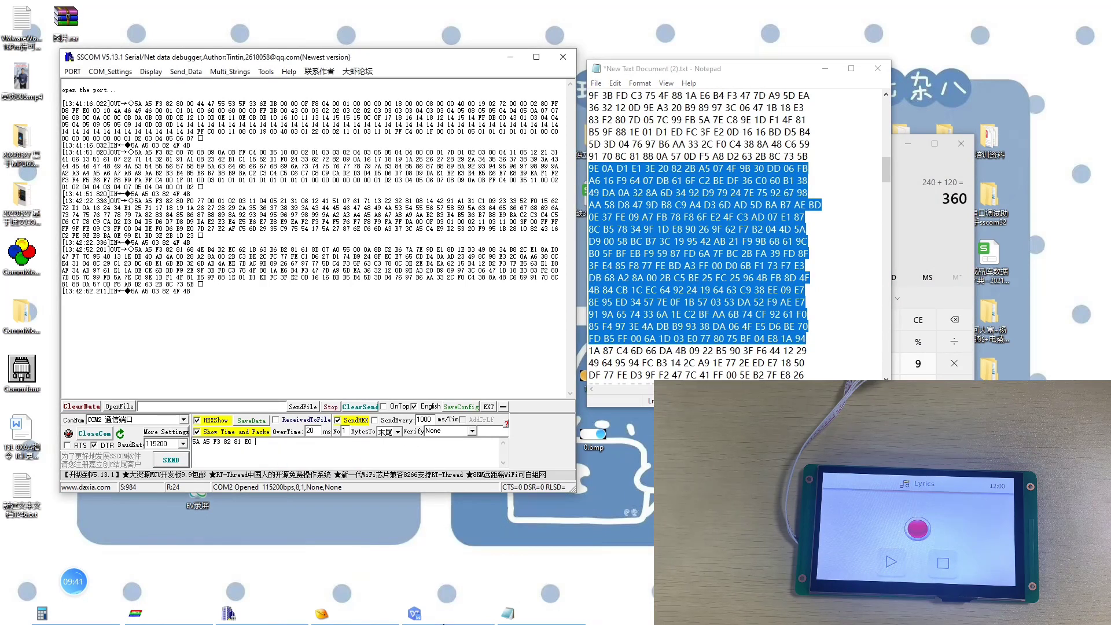
pyautogui.hotkey('ctrl', 'v')
pyautogui.click(170, 460)
pyautogui.scroll(-3, 593, 241)
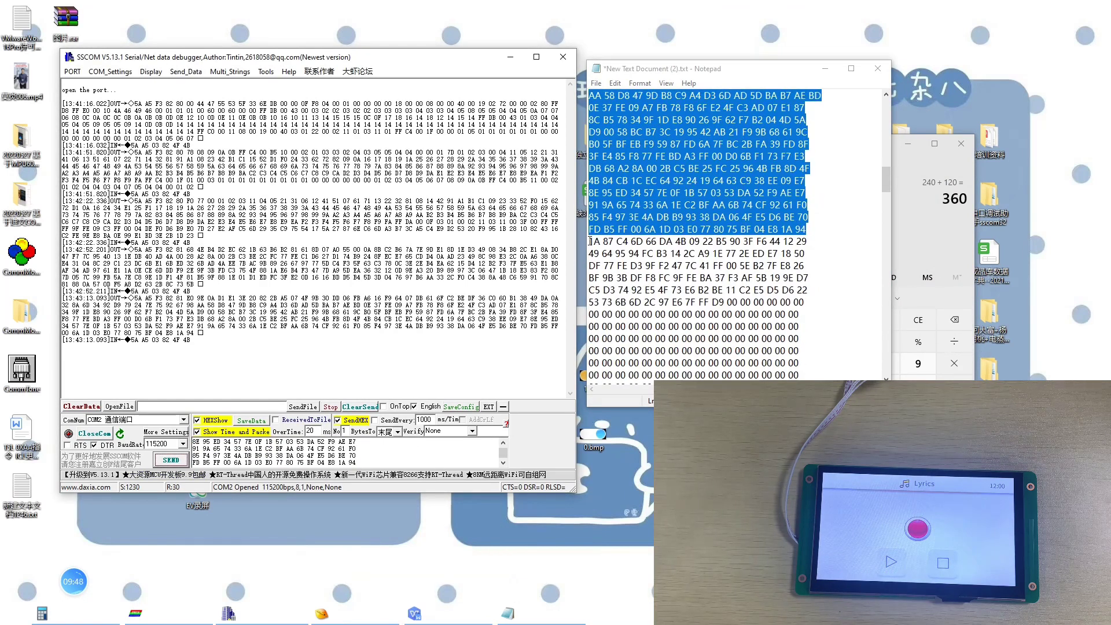
pyautogui.moveTo(590, 242); pyautogui.dragTo(803, 371)
pyautogui.hotkey('ctrl', 'c')
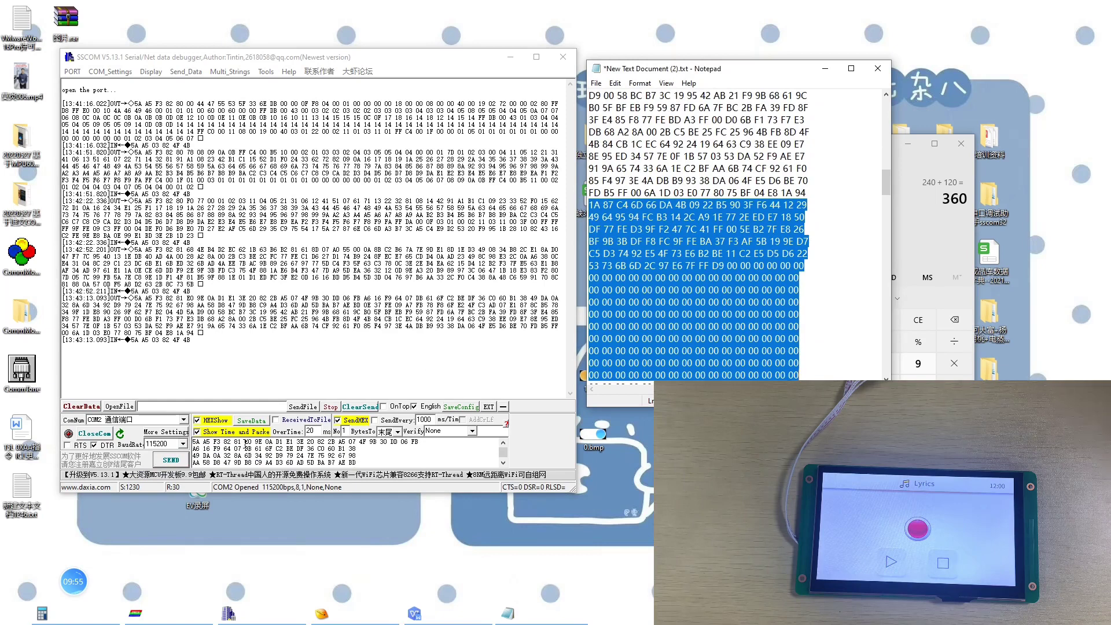
pyautogui.click(251, 461)
pyautogui.hotkey('ctrl', 'a')
pyautogui.hotkey('ctrl', 'v')
pyautogui.click(171, 460)
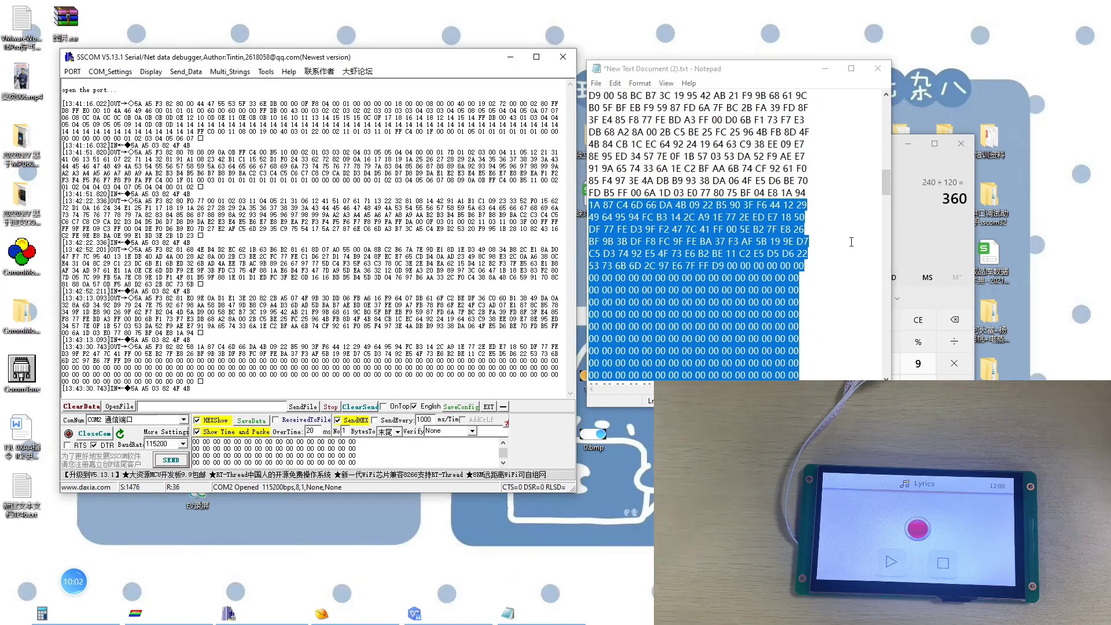
pyautogui.scroll(-5, 589, 168)
# Step: Send the next two packets of 00-byte rows
pyautogui.moveTo(590, 168); pyautogui.dragTo(800, 338)
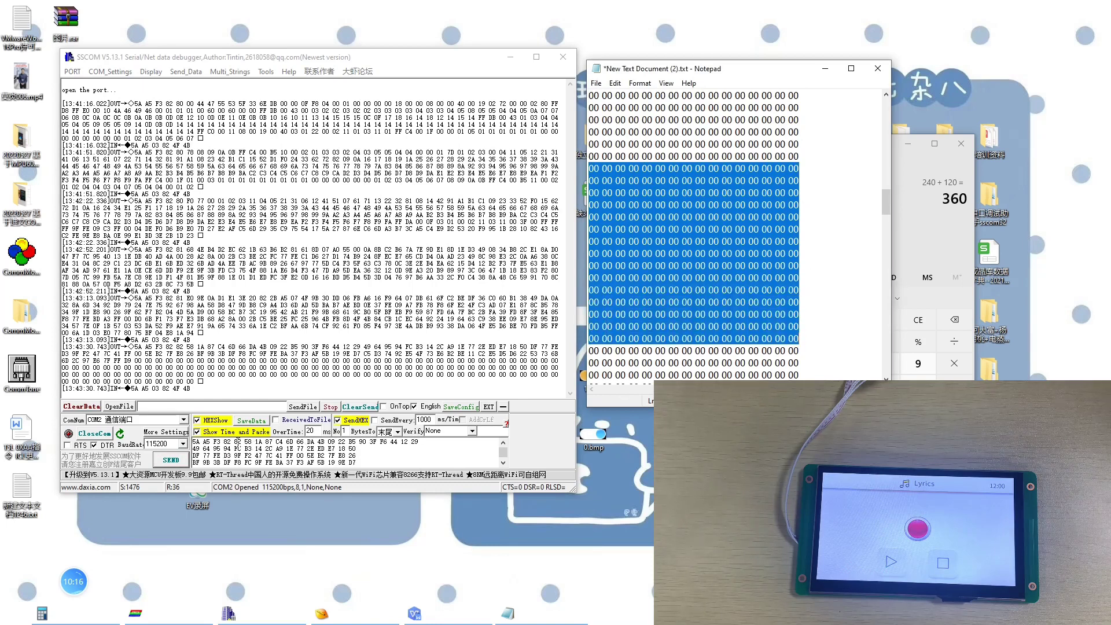
pyautogui.hotkey('ctrl', 'c')
pyautogui.click(237, 442)
pyautogui.hotkey('ctrl', 'a')
pyautogui.hotkey('ctrl', 'v')
pyautogui.click(171, 461)
pyautogui.scroll(-3, 588, 205)
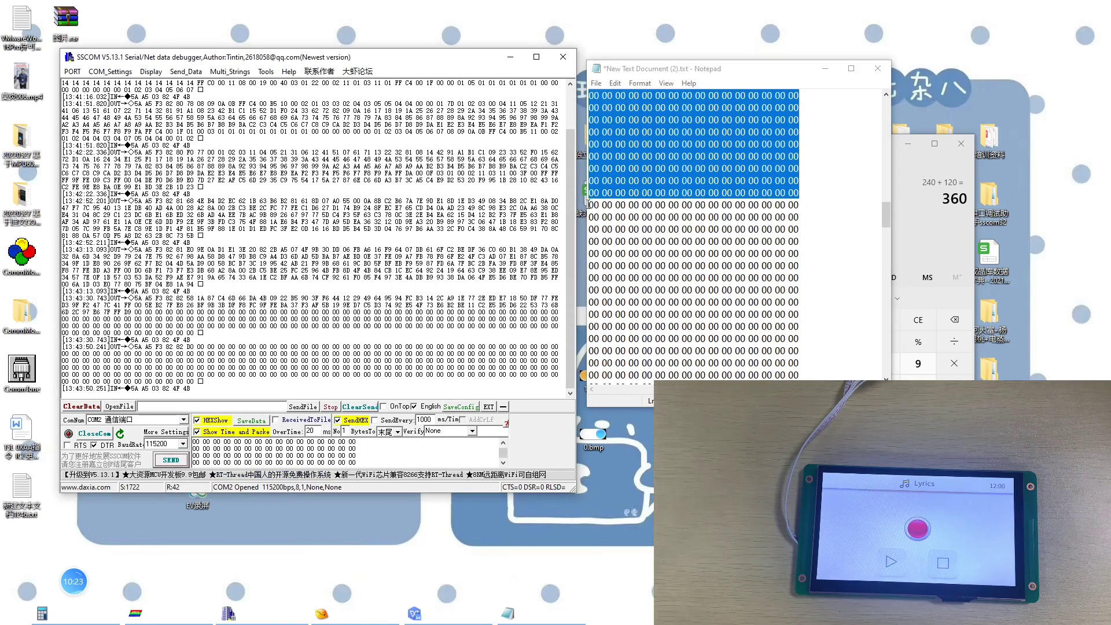
pyautogui.moveTo(587, 206); pyautogui.dragTo(818, 374)
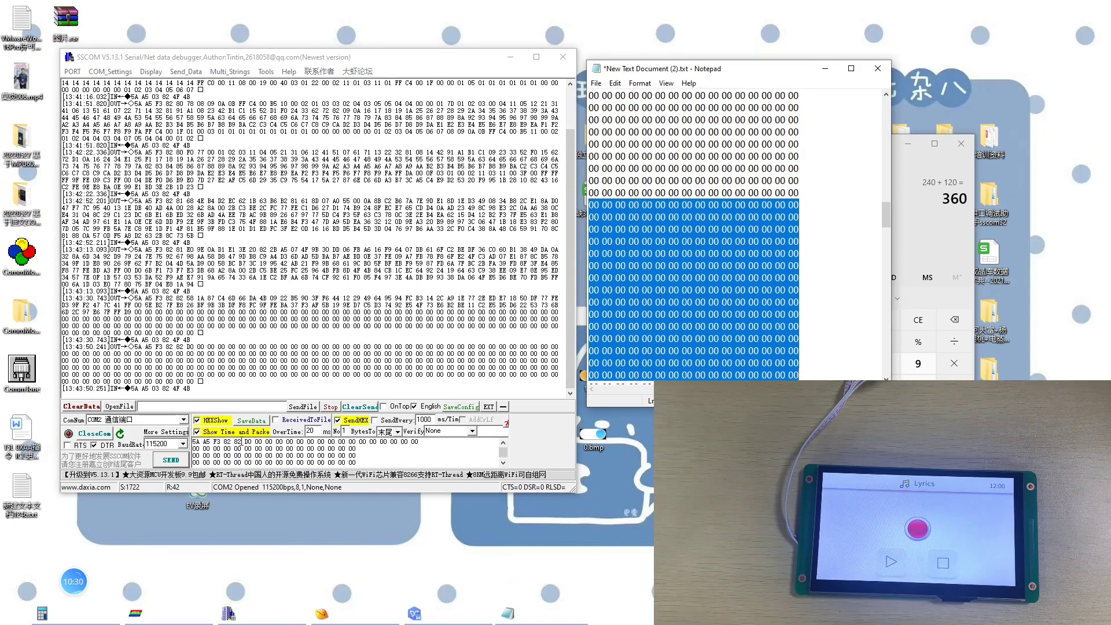
pyautogui.hotkey('ctrl', 'c')
pyautogui.click(237, 441)
pyautogui.hotkey('ctrl', 'a')
pyautogui.hotkey('ctrl', 'v')
pyautogui.click(172, 460)
pyautogui.scroll(-5, 591, 168)
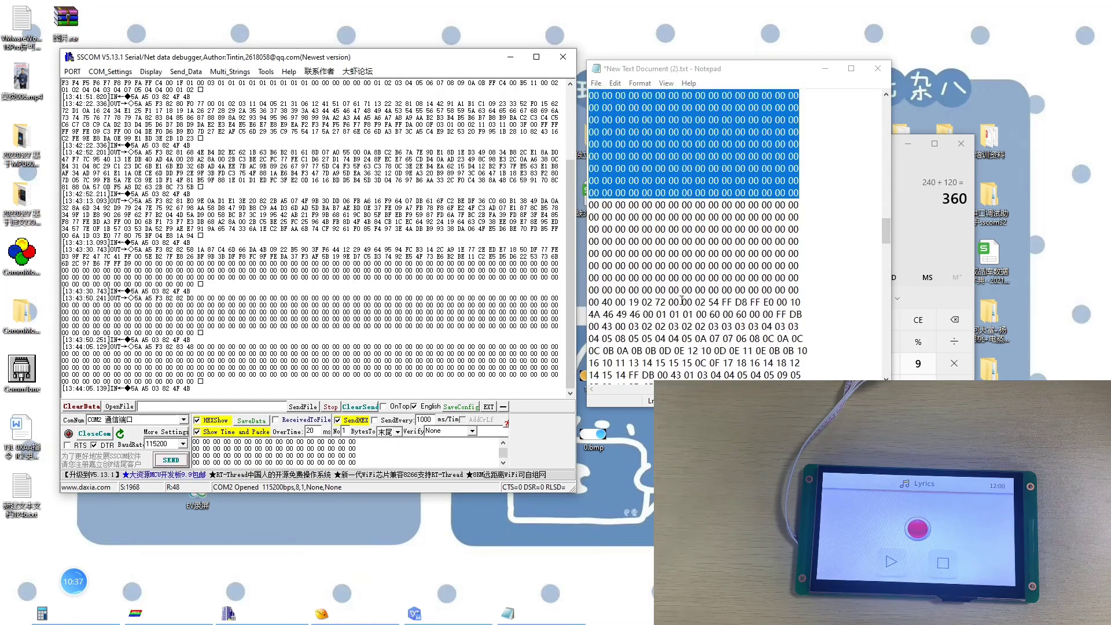
# Step: Send the packets ending at row 05 09 05 and spanning 05 09 14 to A6
pyautogui.moveTo(590, 167); pyautogui.dragTo(798, 339)
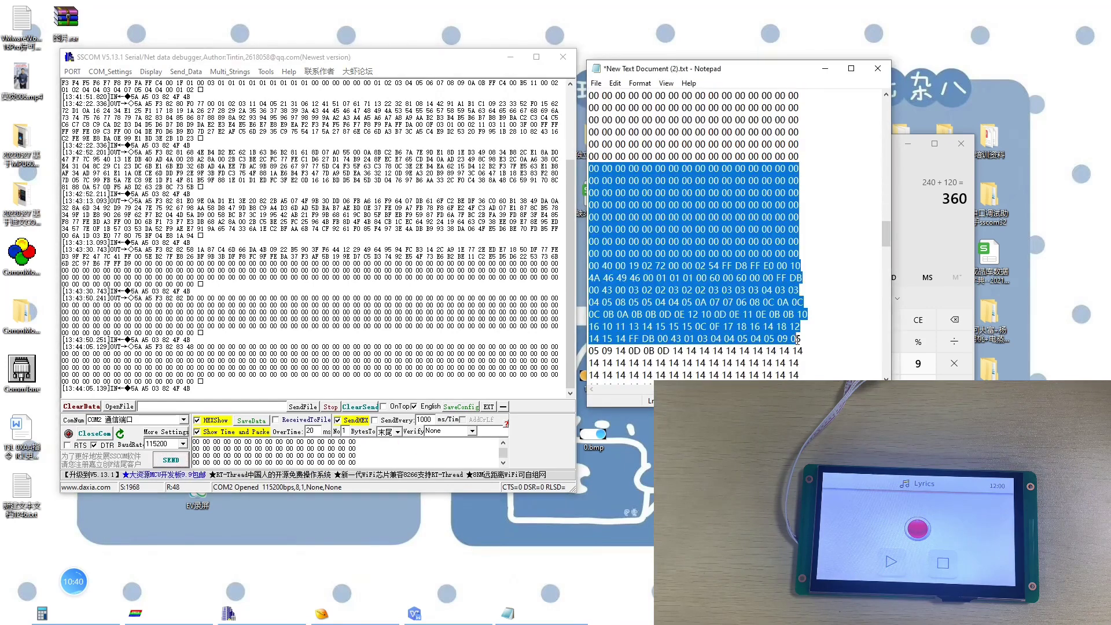
pyautogui.hotkey('ctrl', 'c')
pyautogui.click(236, 441)
pyautogui.hotkey('ctrl', 'a')
pyautogui.hotkey('ctrl', 'v')
pyautogui.click(170, 461)
pyautogui.scroll(-5, 643, 232)
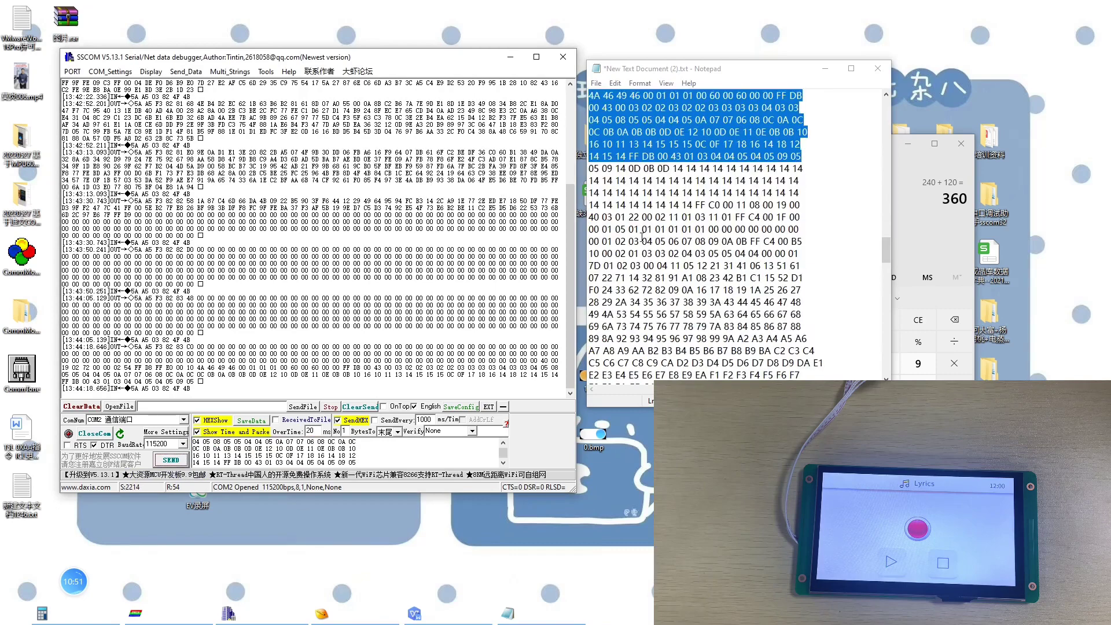
pyautogui.moveTo(589, 168); pyautogui.dragTo(808, 339)
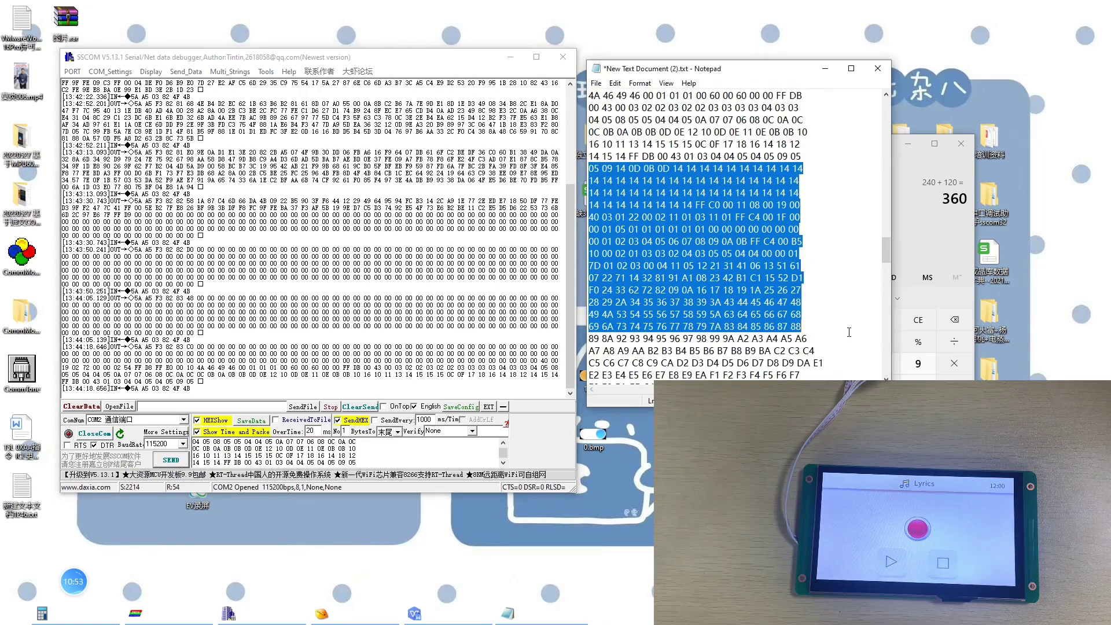
pyautogui.hotkey('ctrl', 'c')
pyautogui.click(238, 441)
pyautogui.hotkey('ctrl', 'a')
pyautogui.hotkey('ctrl', 'v')
pyautogui.click(171, 460)
pyautogui.scroll(-4, 598, 168)
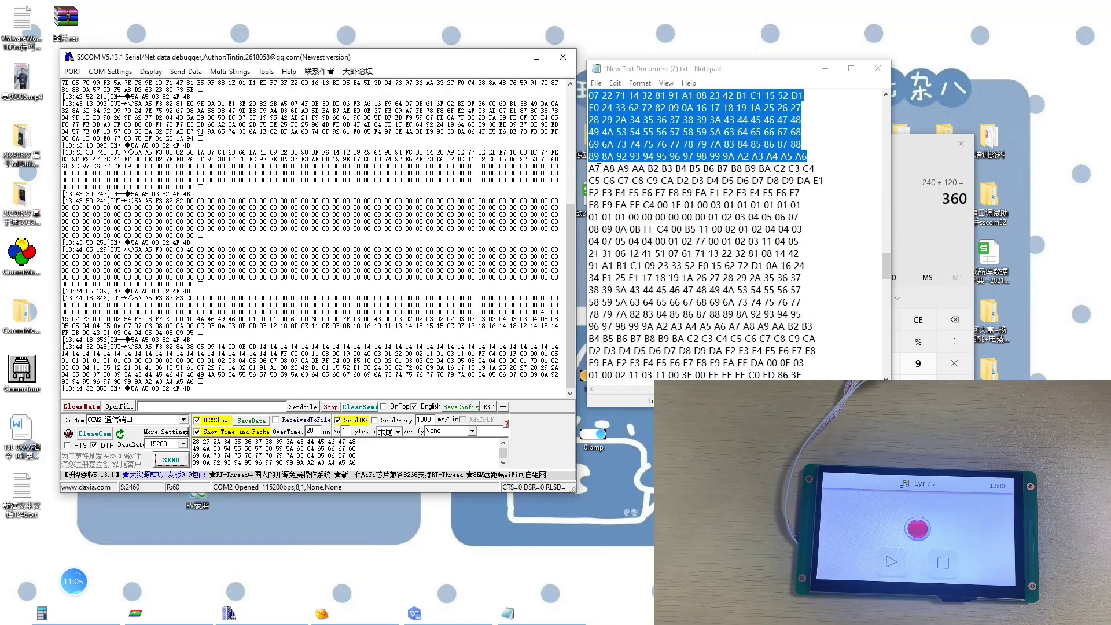
# Step: Send the packets for rows A7 A8–C9 CA and D2 D3–89 7C
pyautogui.moveTo(590, 168); pyautogui.dragTo(856, 336)
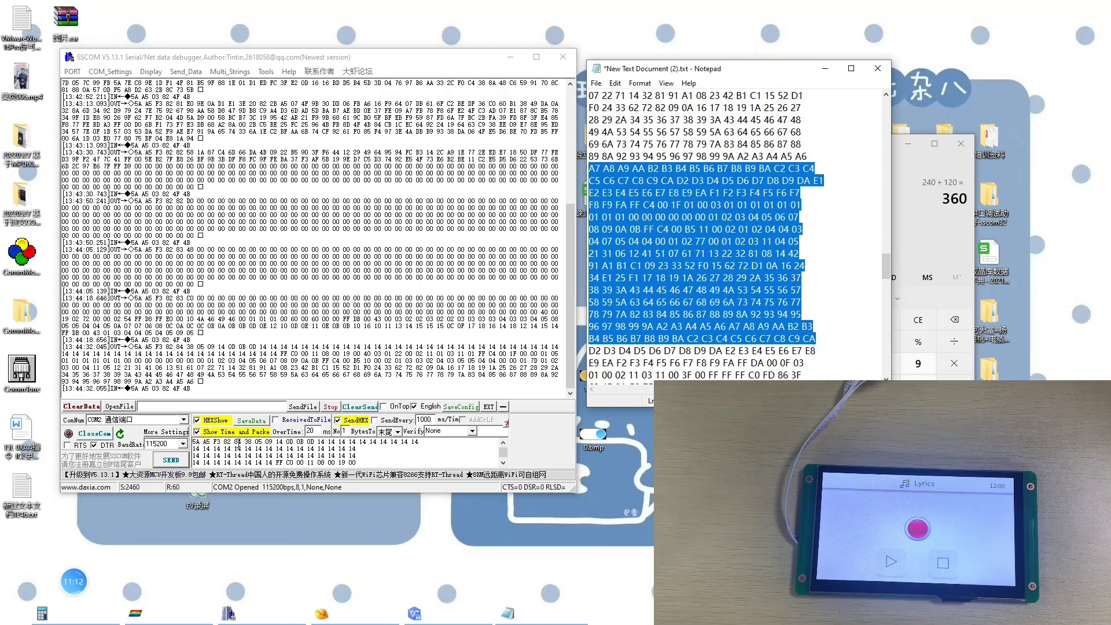
pyautogui.hotkey('ctrl', 'c')
pyautogui.click(237, 441)
pyautogui.hotkey('ctrl', 'a')
pyautogui.hotkey('ctrl', 'v')
pyautogui.click(171, 460)
pyautogui.scroll(-5, 690, 272)
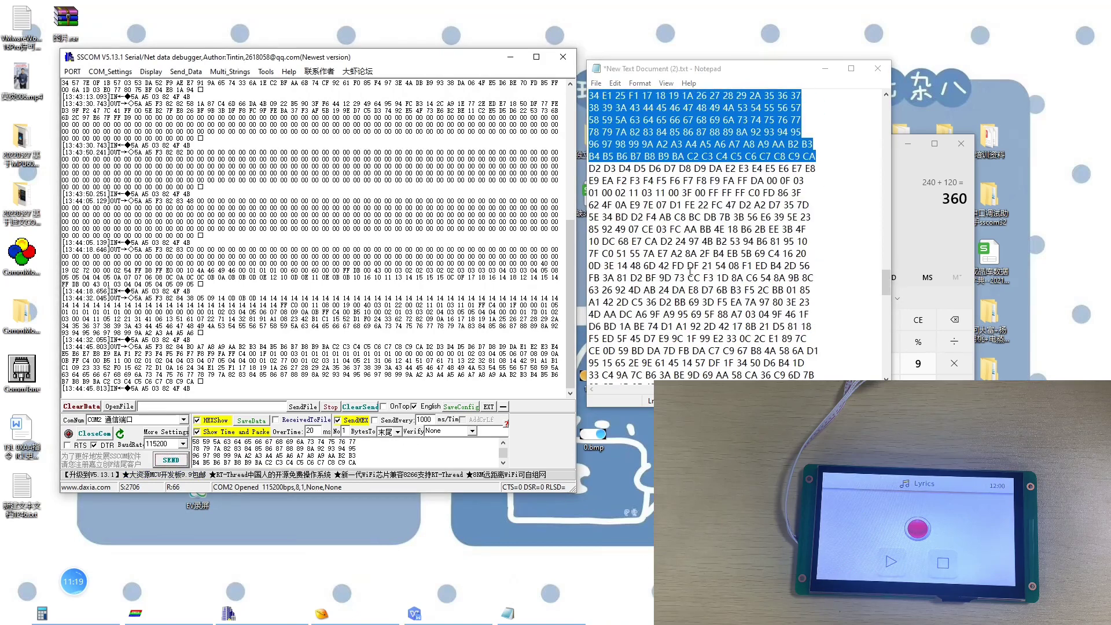
pyautogui.moveTo(590, 168); pyautogui.dragTo(815, 338)
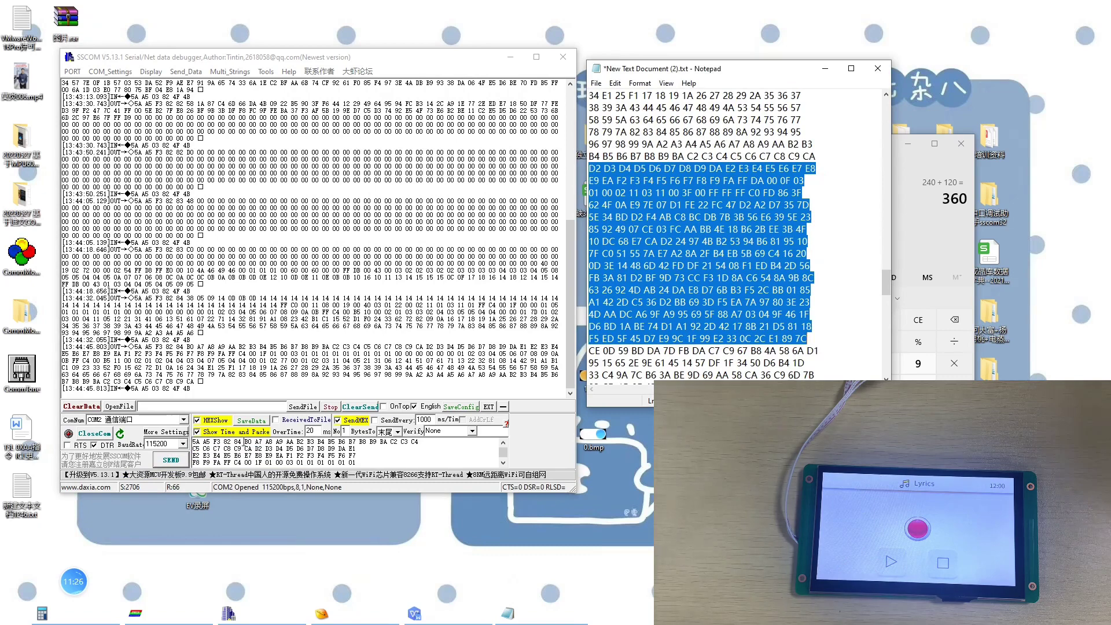
pyautogui.hotkey('ctrl', 'c')
pyautogui.click(236, 442)
pyautogui.hotkey('ctrl', 'a')
pyautogui.hotkey('ctrl', 'v')
pyautogui.click(171, 461)
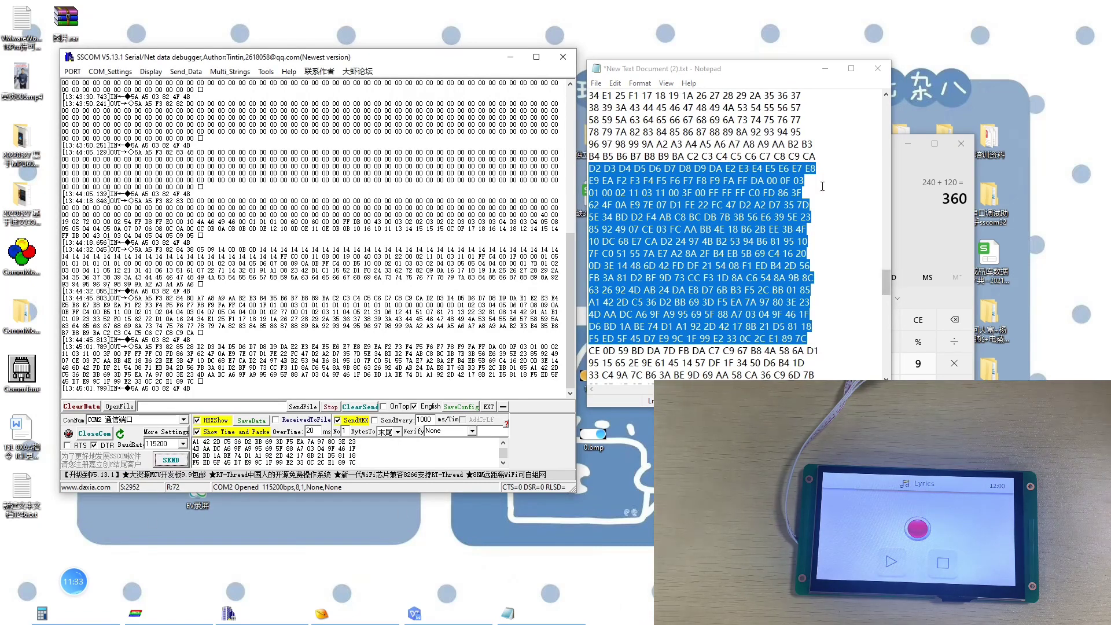
pyautogui.scroll(-5, 823, 186)
pyautogui.moveTo(590, 168); pyautogui.dragTo(823, 341)
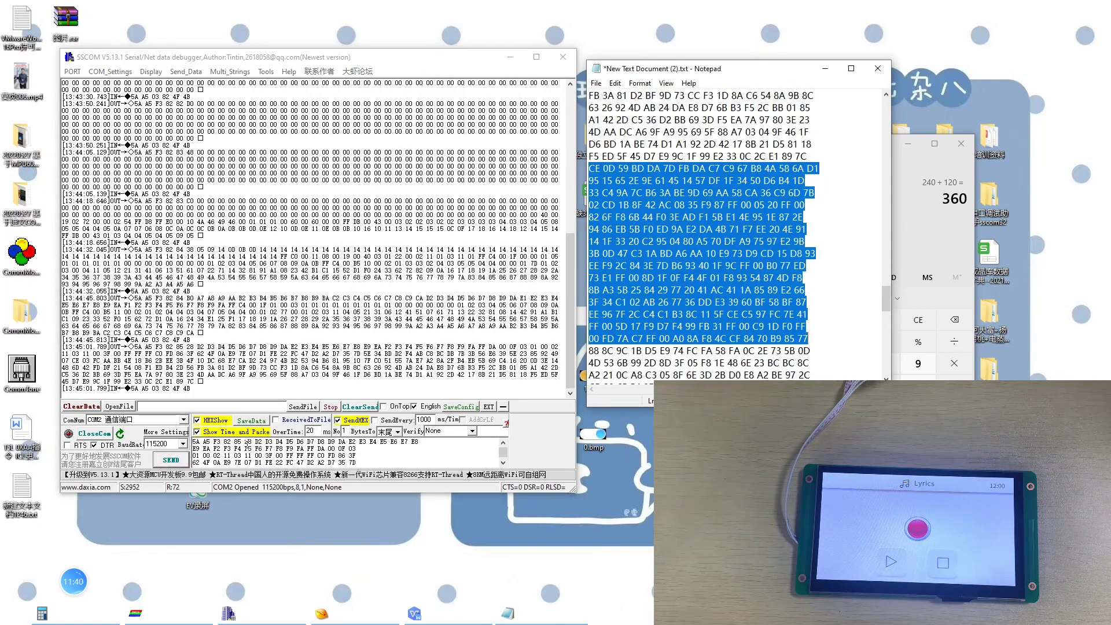
# Step: Send the next packet, then the block starting at 88 8C 9C
pyautogui.click(238, 441)
pyautogui.hotkey('ctrl', 'a')
pyautogui.hotkey('ctrl', 'v')
pyautogui.click(171, 460)
pyautogui.scroll(-5, 708, 168)
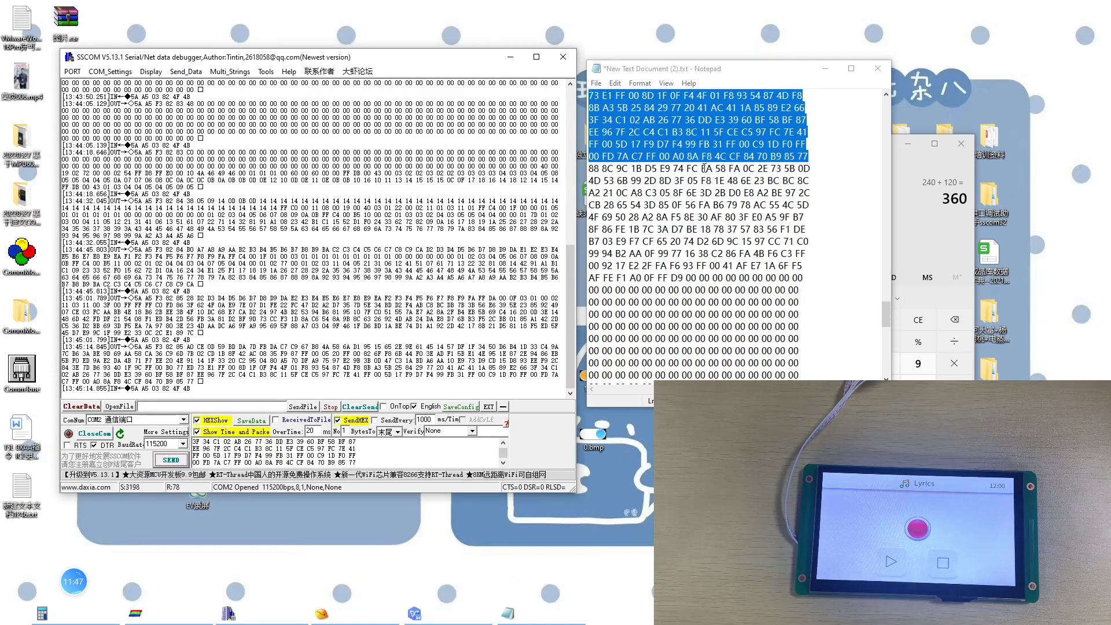
pyautogui.moveTo(590, 170); pyautogui.dragTo(830, 341)
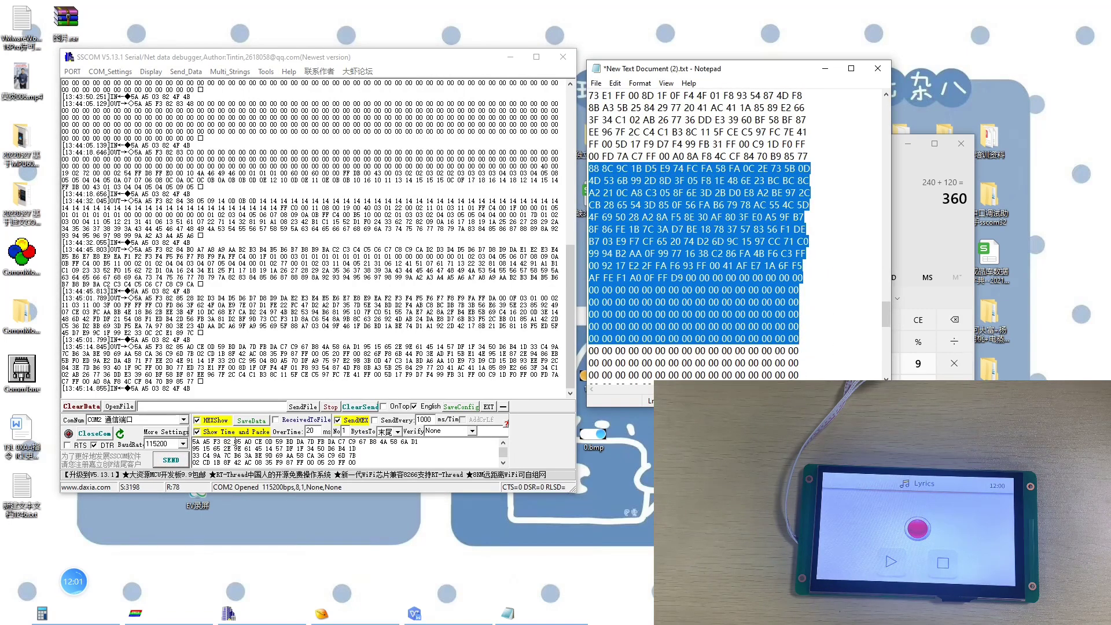
pyautogui.click(238, 441)
pyautogui.hotkey('ctrl', 'a')
pyautogui.hotkey('ctrl', 'v')
pyautogui.click(171, 460)
pyautogui.scroll(-6, 591, 133)
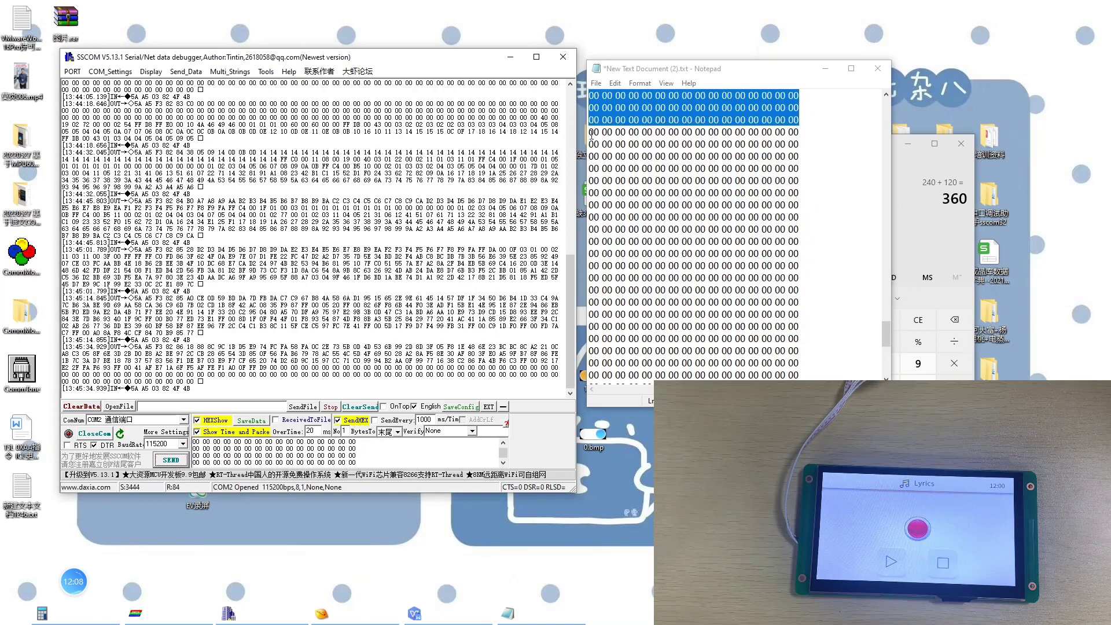
# Step: Send two more packets made of 00-byte rows
pyautogui.moveTo(590, 131)
pyautogui.mouseDown()
pyautogui.moveTo(801, 290)
pyautogui.moveTo(800, 303)
pyautogui.mouseUp()
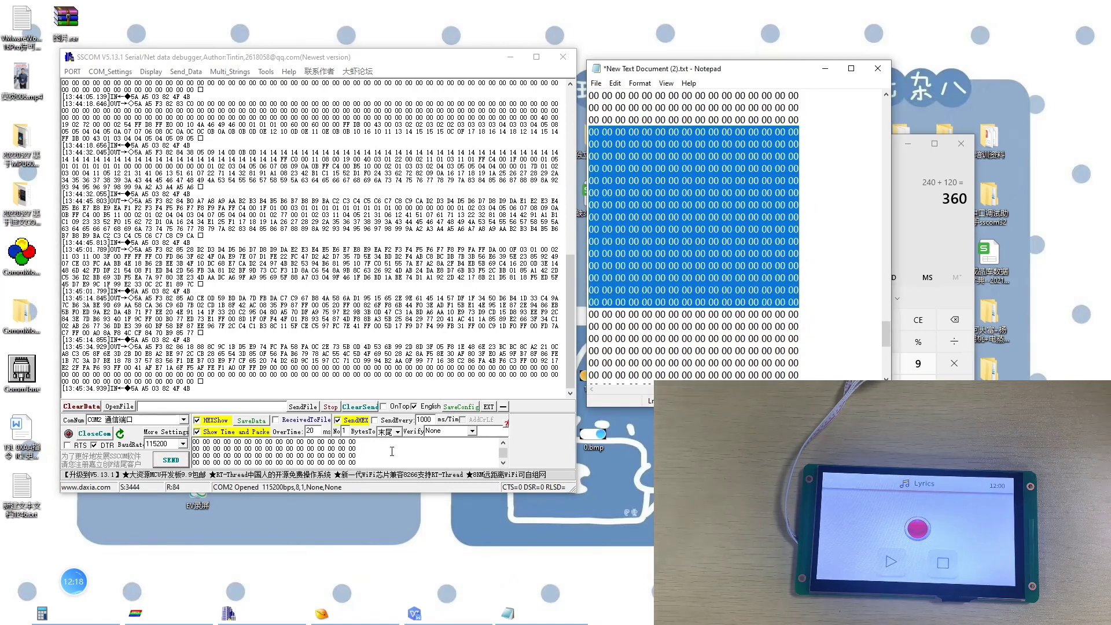
pyautogui.click(238, 441)
pyautogui.hotkey('ctrl', 'a')
pyautogui.hotkey('ctrl', 'v')
pyautogui.click(171, 460)
pyautogui.scroll(-4, 665, 225)
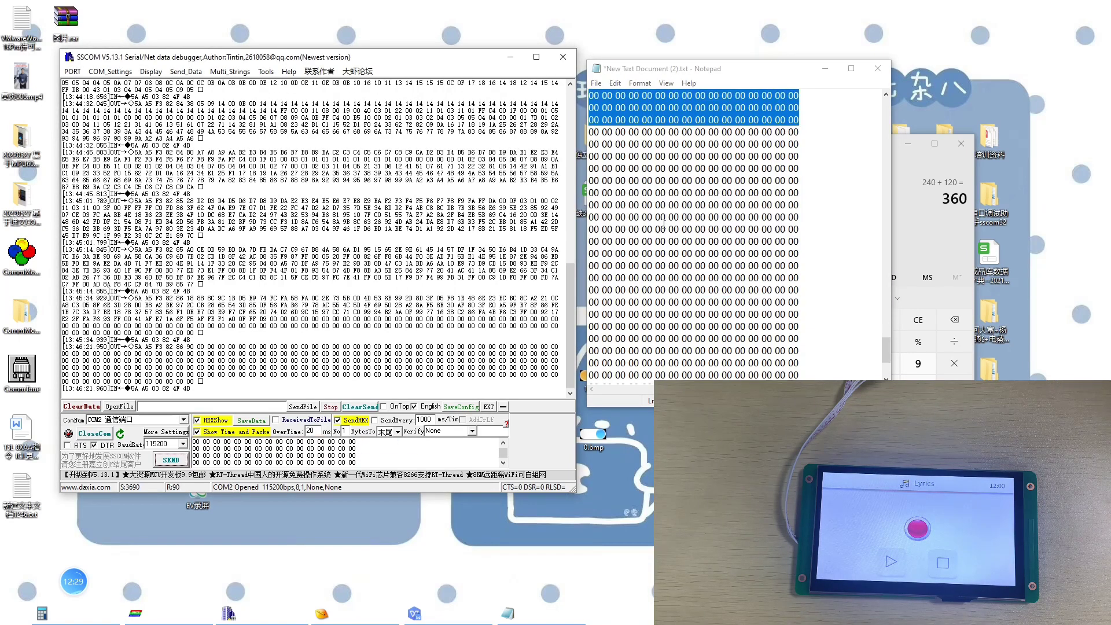
pyautogui.moveTo(590, 131); pyautogui.dragTo(817, 297)
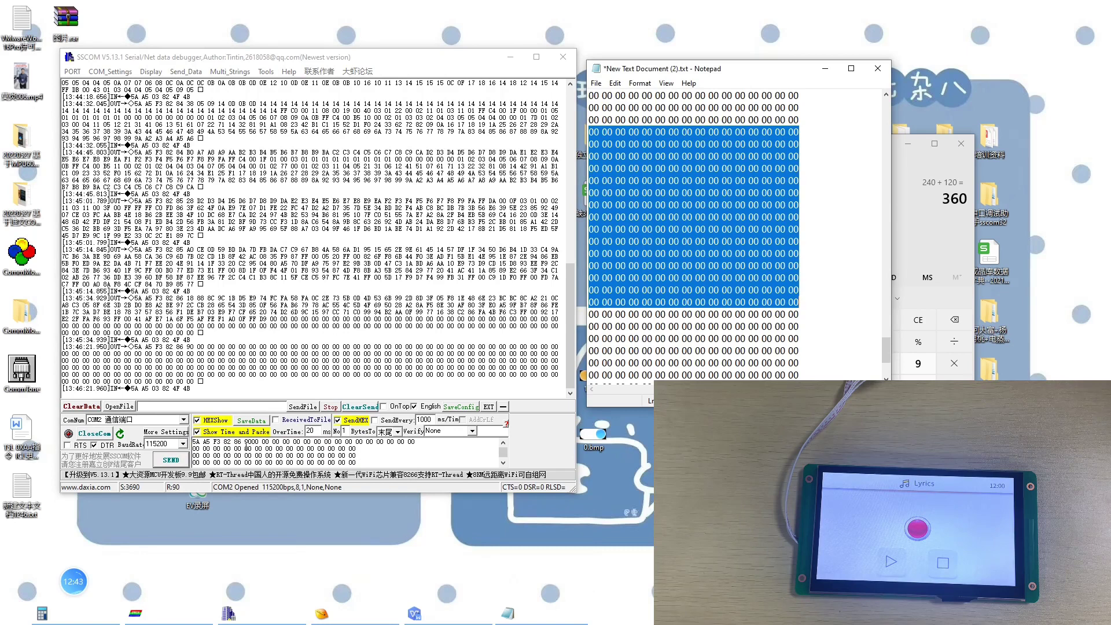
pyautogui.click(238, 441)
pyautogui.hotkey('ctrl', 'a')
pyautogui.hotkey('ctrl', 'v')
pyautogui.click(172, 460)
pyautogui.scroll(-4, 667, 283)
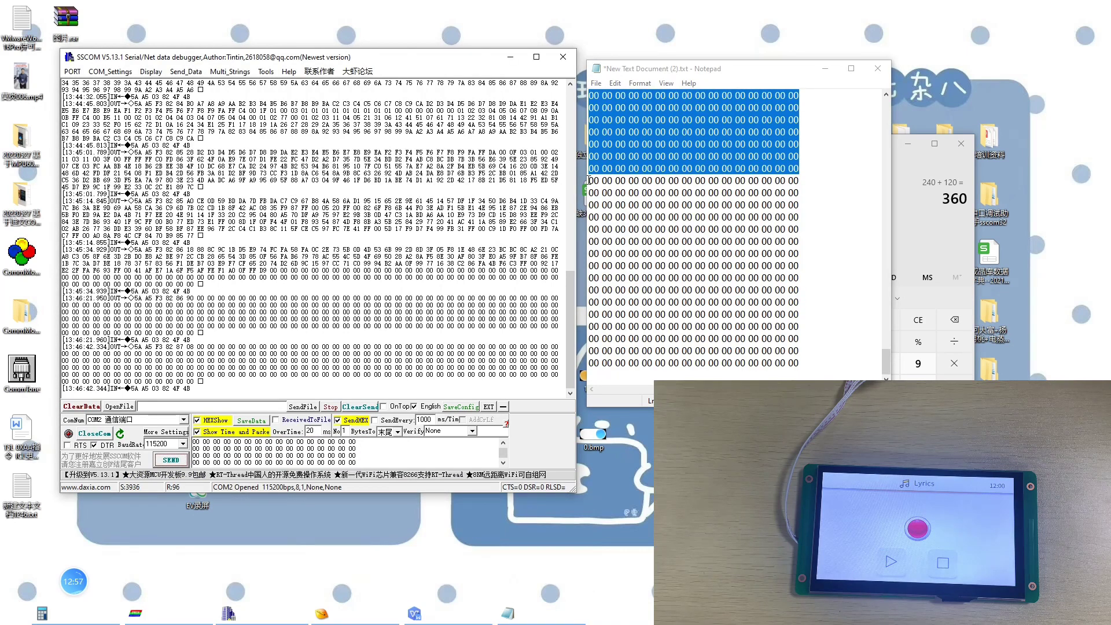
# Step: Replace the send data with another block of zero rows and send it
pyautogui.moveTo(589, 180); pyautogui.dragTo(805, 353)
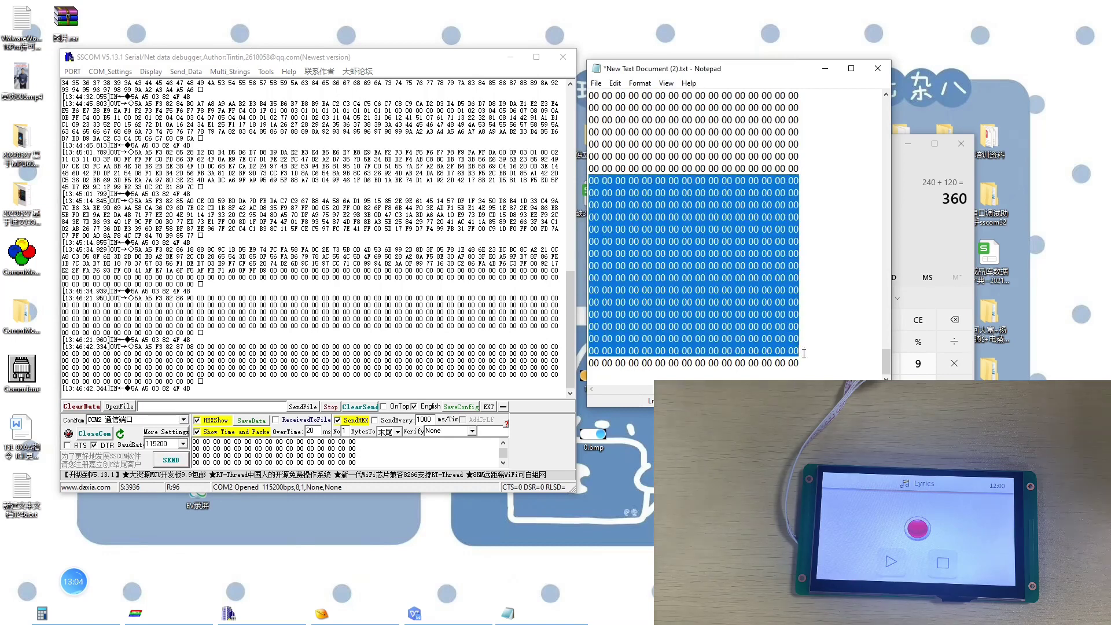
pyautogui.click(241, 447)
pyautogui.hotkey('ctrl', 'a')
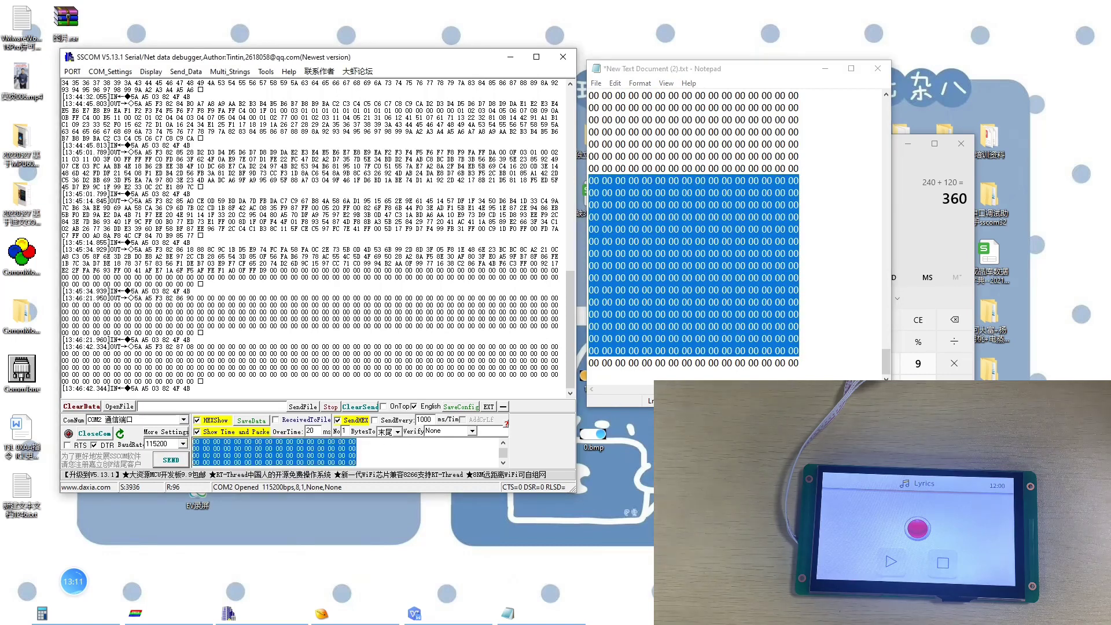
pyautogui.hotkey('ctrl', 'v')
pyautogui.click(171, 460)
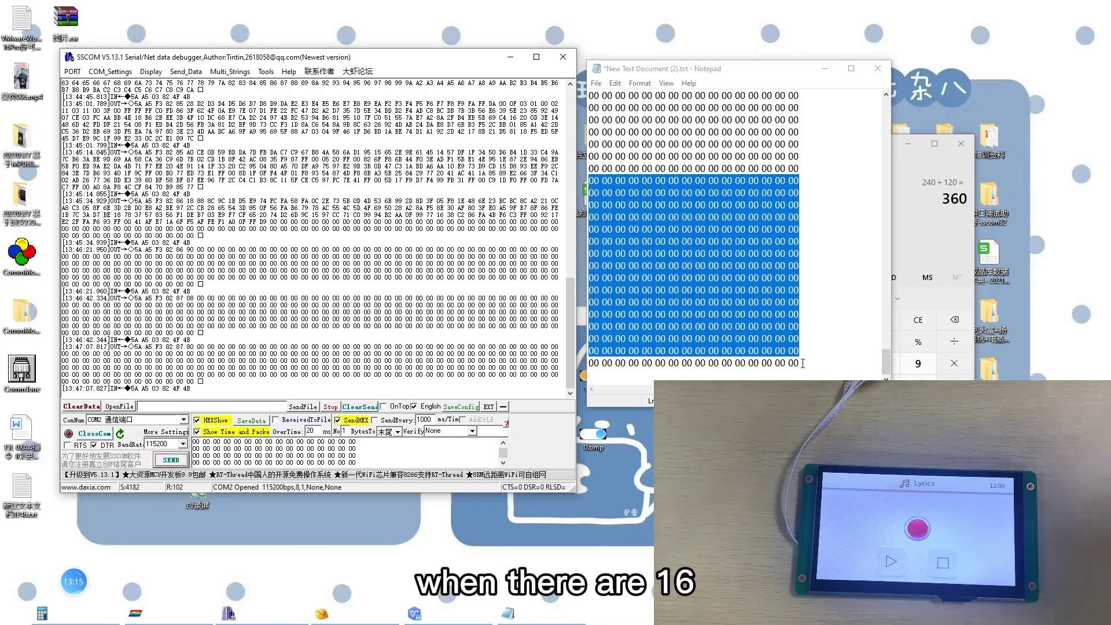
# Step: Select the final row of zeros, then bring up and clear the Calculator
pyautogui.moveTo(800, 363); pyautogui.dragTo(591, 363)
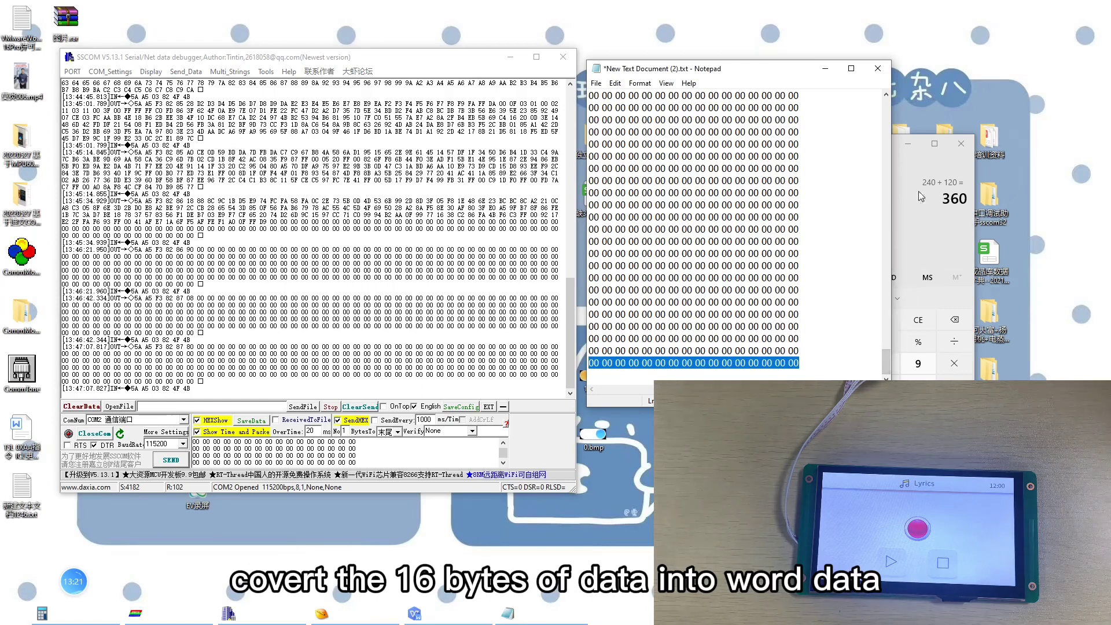
pyautogui.click(898, 174)
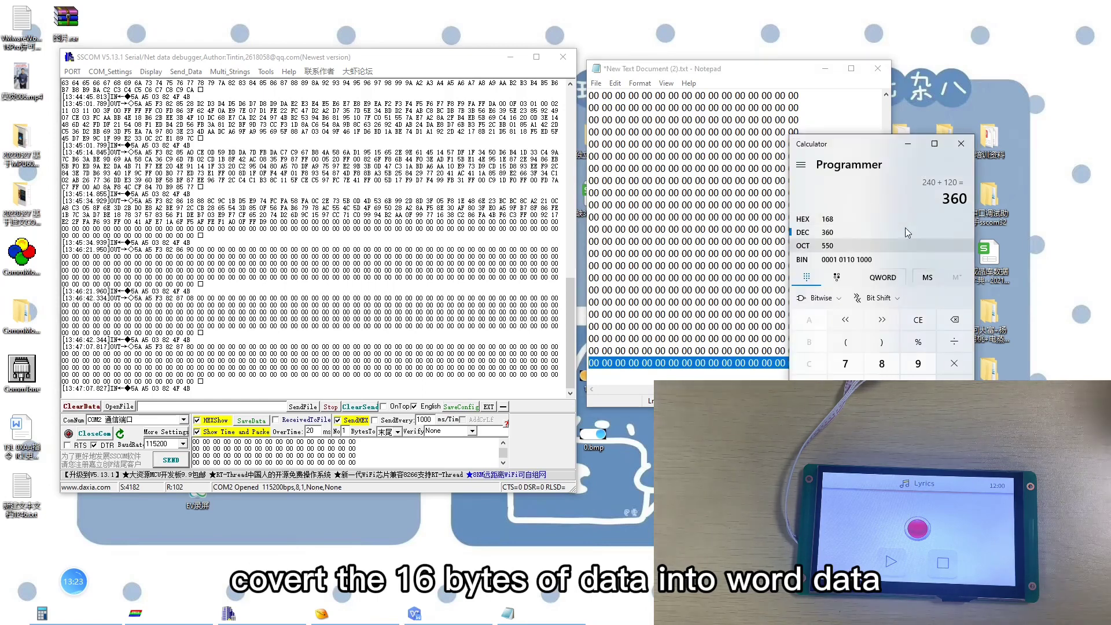
pyautogui.moveTo(870, 152); pyautogui.dragTo(912, 126)
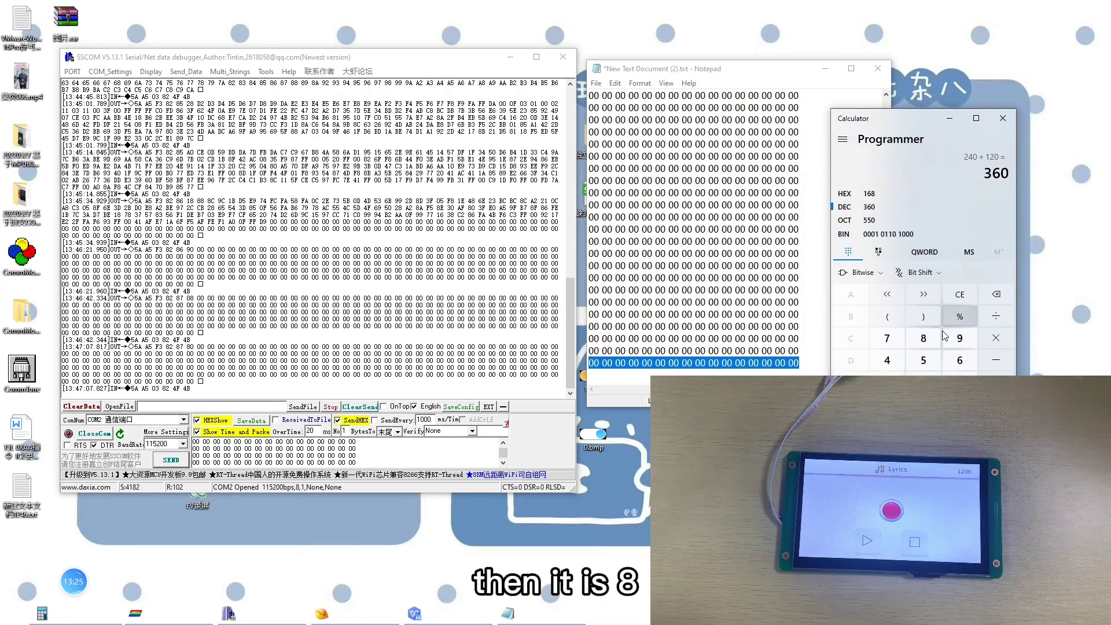
pyautogui.click(956, 295)
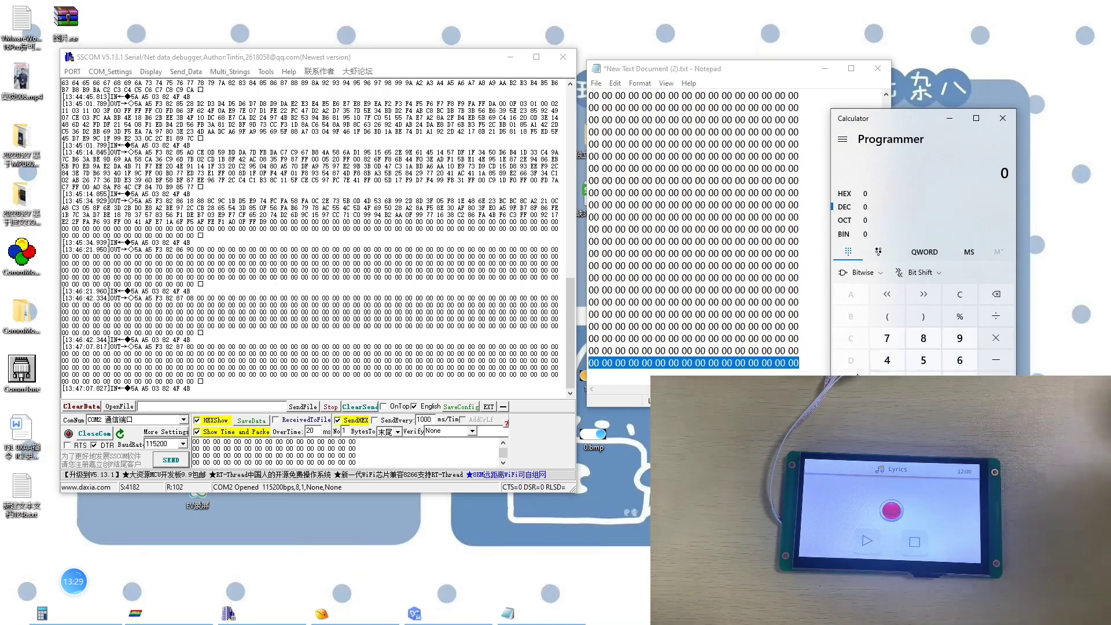
pyautogui.write('16')
# Step: Compute 16/2 = 8, then switch to HEX and enter 8+780
pyautogui.press('Return')
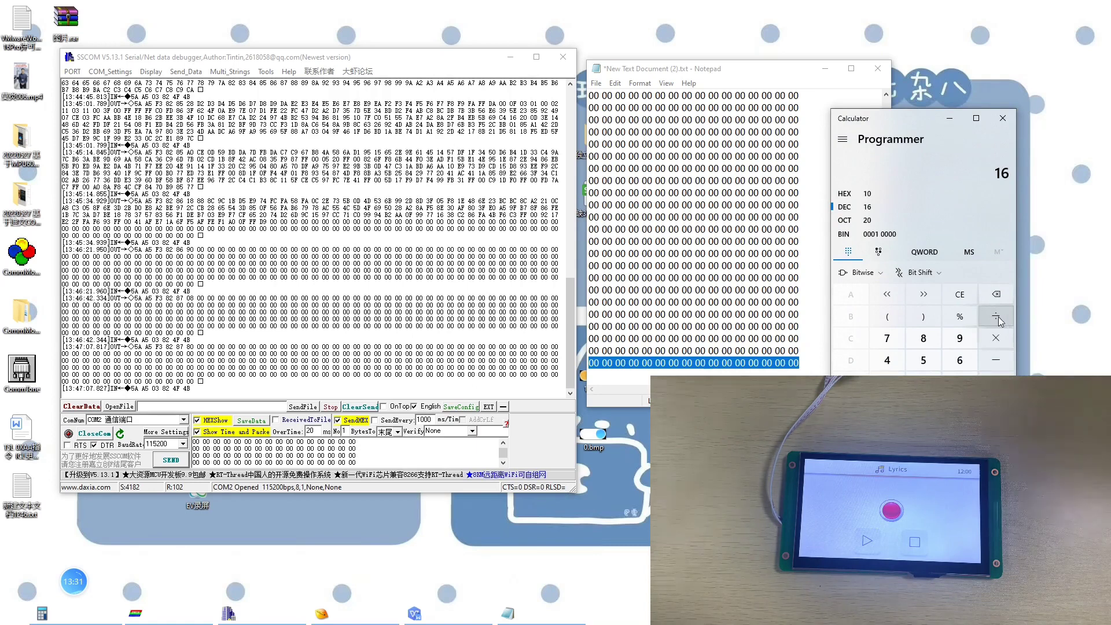
pyautogui.write('/2')
pyautogui.press('Return')
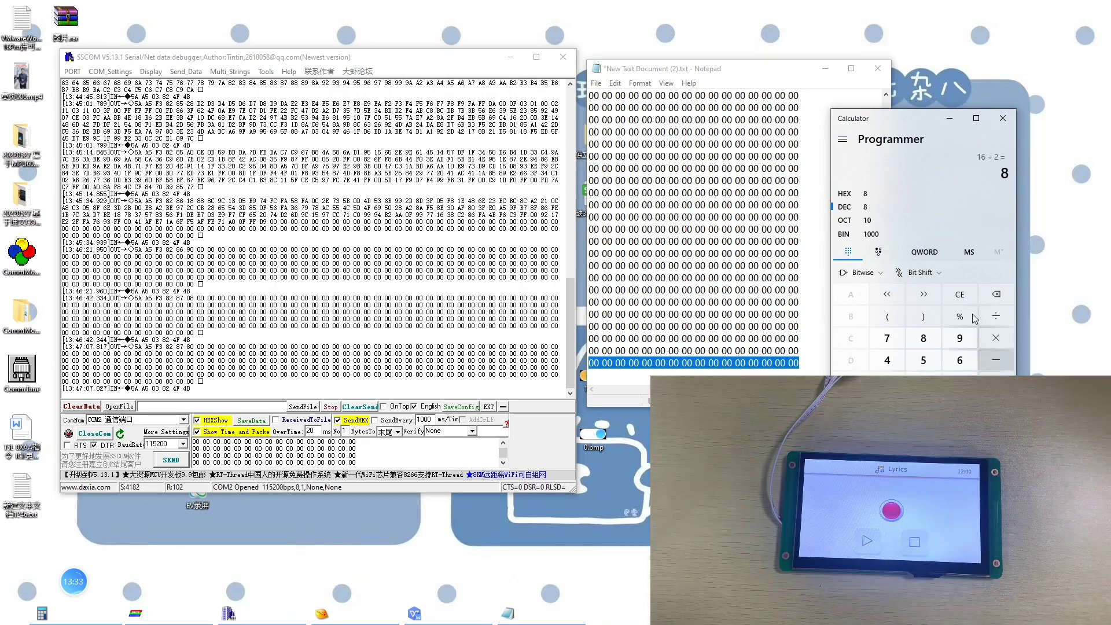
pyautogui.click(851, 199)
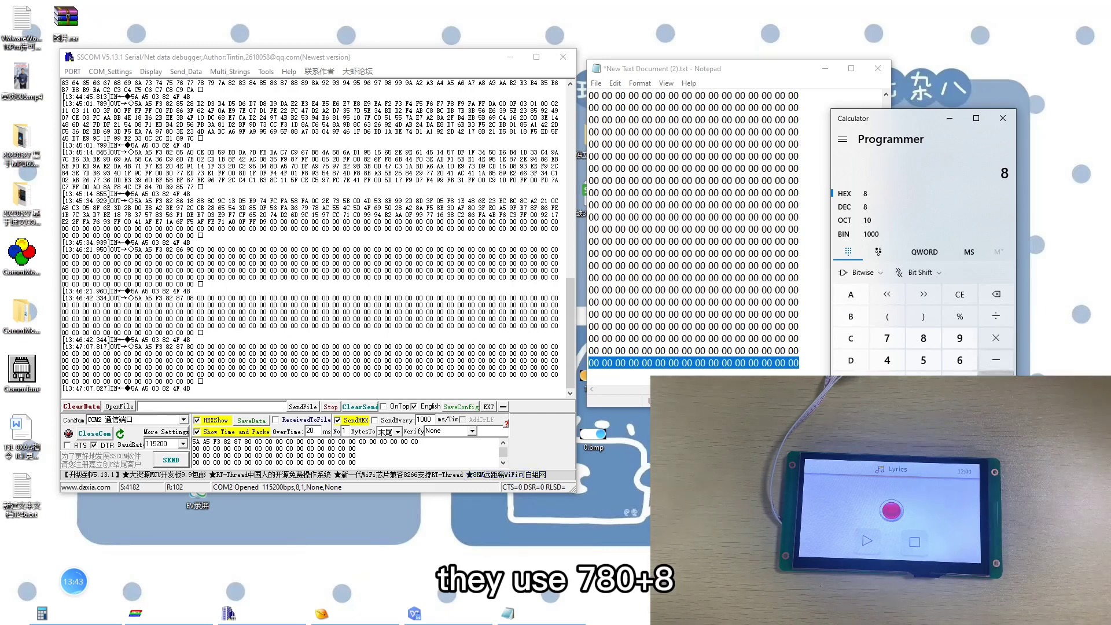
pyautogui.click(996, 382)
pyautogui.click(886, 337)
pyautogui.click(923, 338)
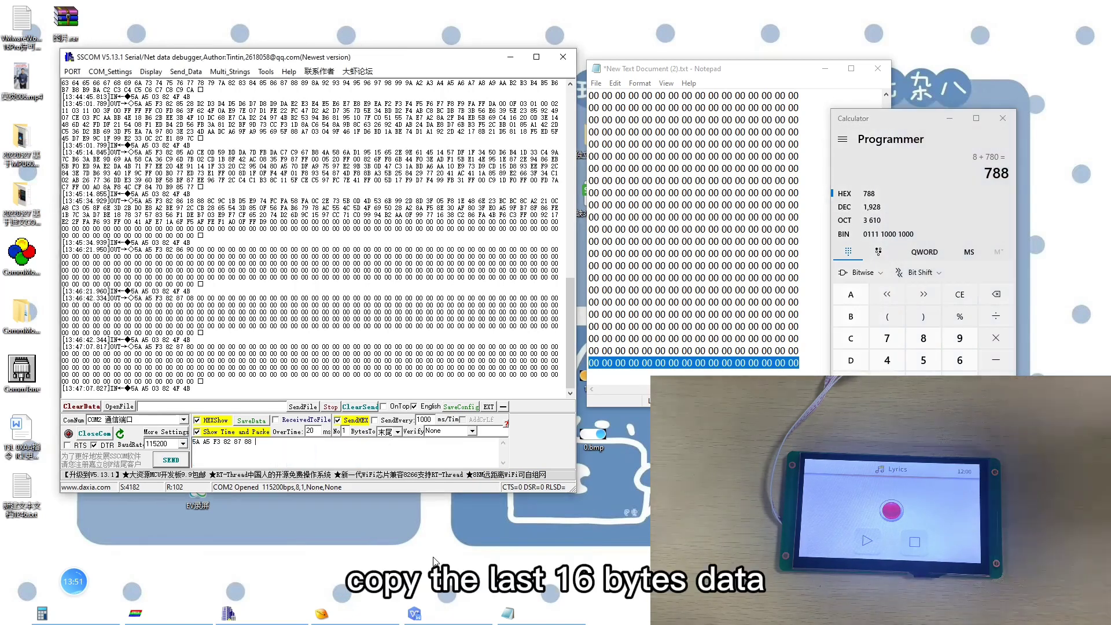
# Step: Send the final packet 5A A5 13 82 87 88 followed by the last 16 zero bytes
pyautogui.click(796, 360)
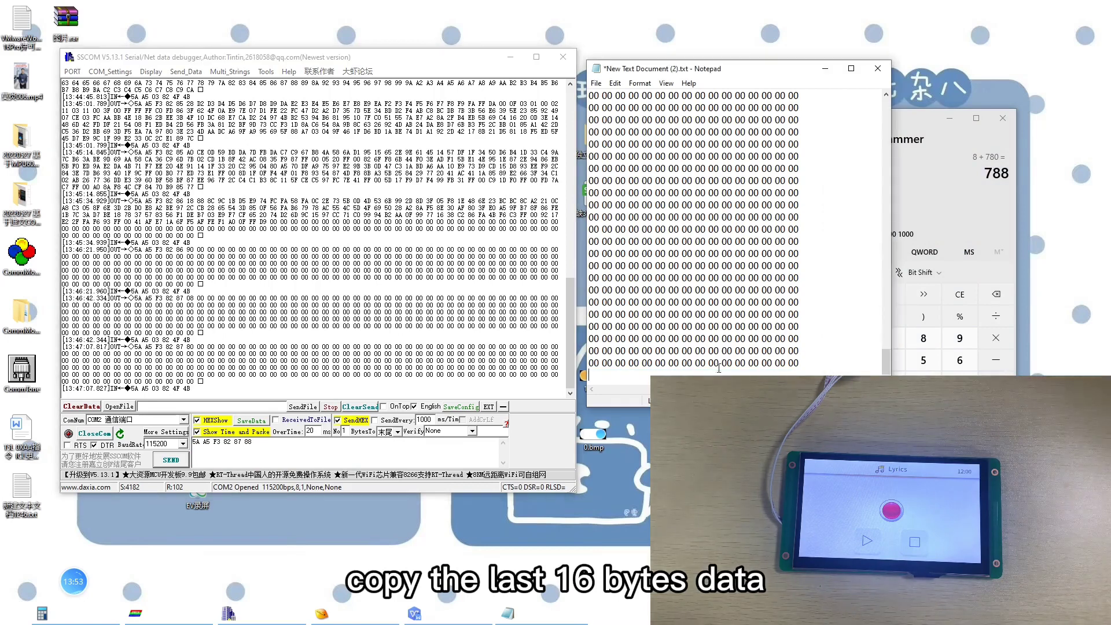
pyautogui.keyDown('shift'); pyautogui.click(584, 375); pyautogui.keyUp('shift')
pyautogui.click(281, 451)
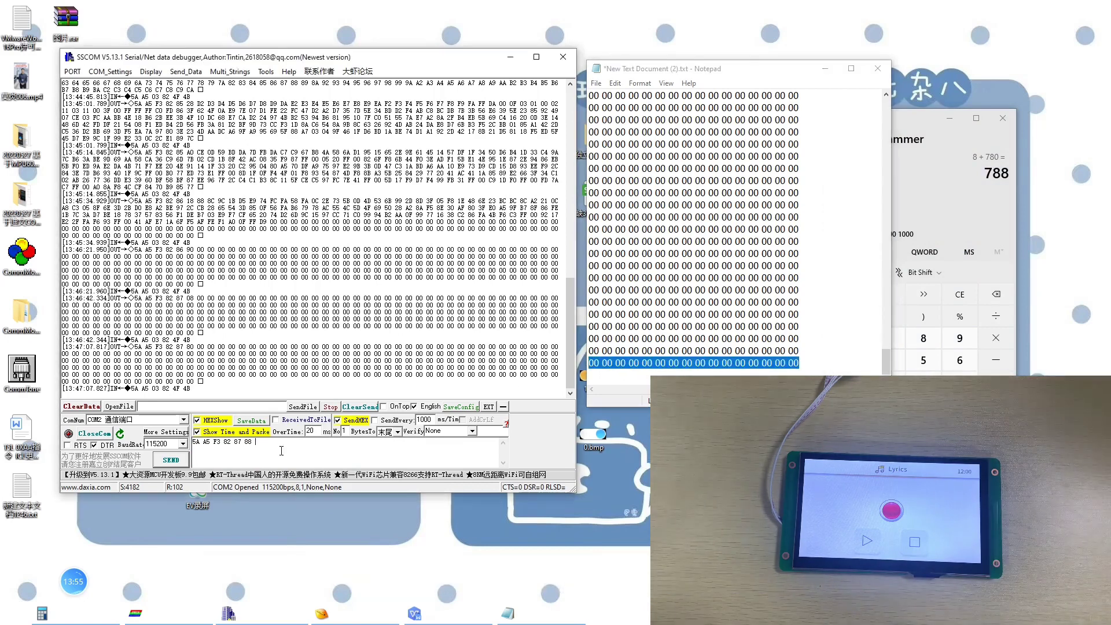
pyautogui.hotkey('ctrl', 'v')
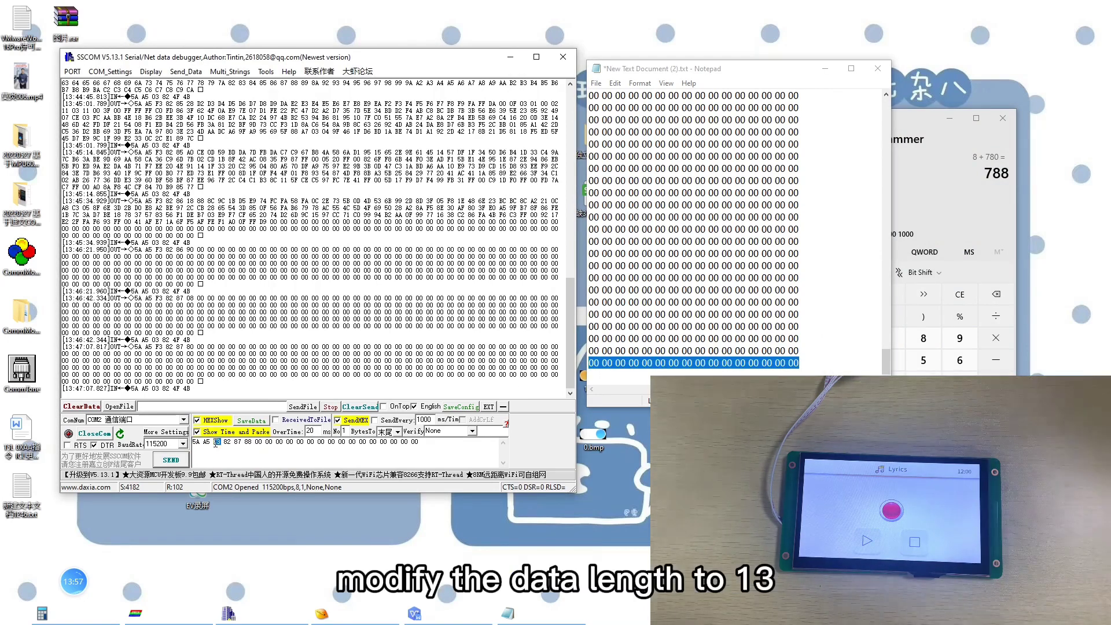
pyautogui.doubleClick(217, 443)
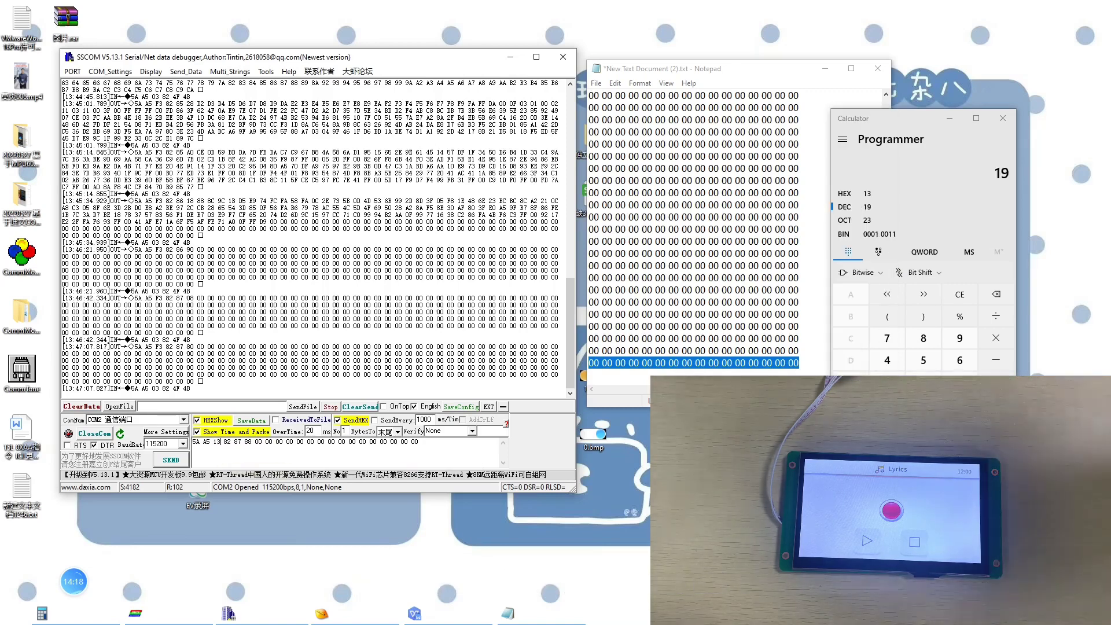
pyautogui.click(168, 461)
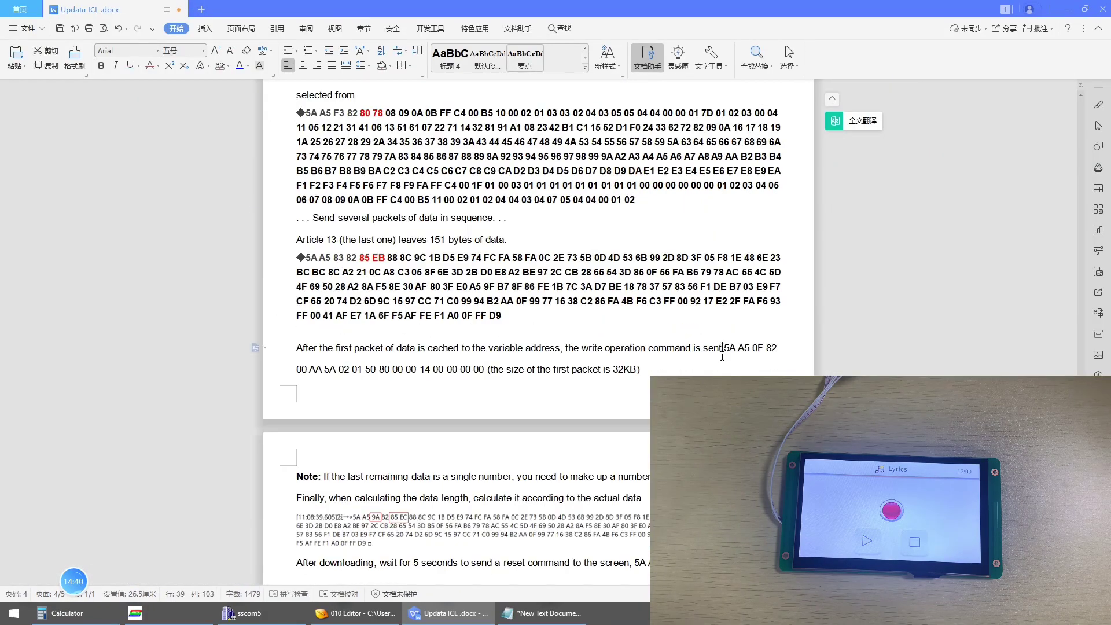
# Step: Send the 0xAA write command from the WPS document through SSCOM
pyautogui.moveTo(722, 354); pyautogui.dragTo(589, 372)
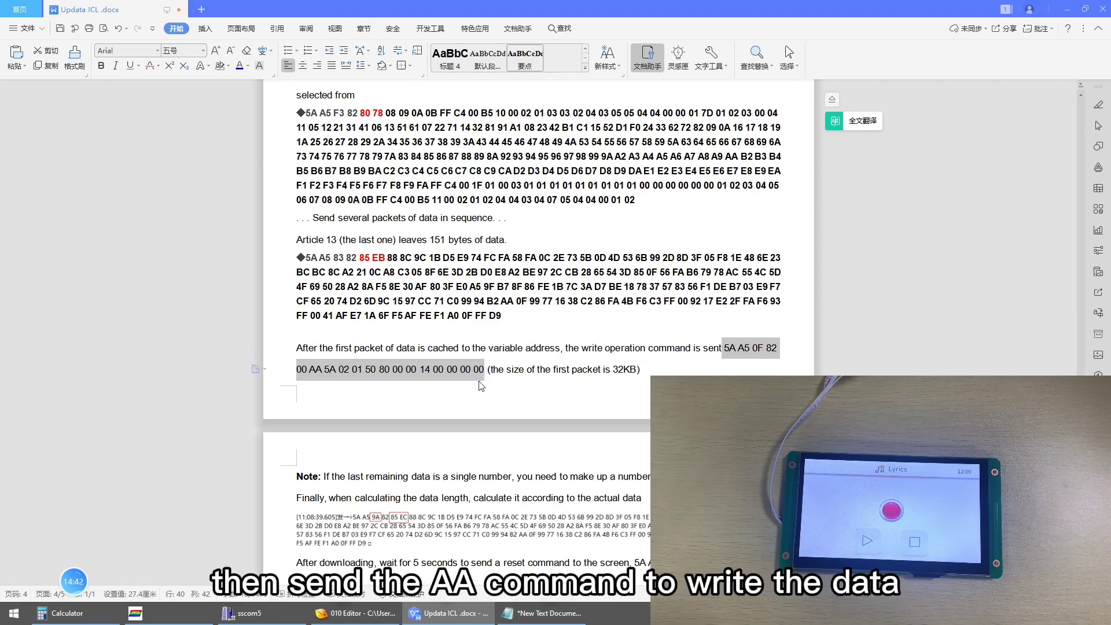
pyautogui.click(276, 617)
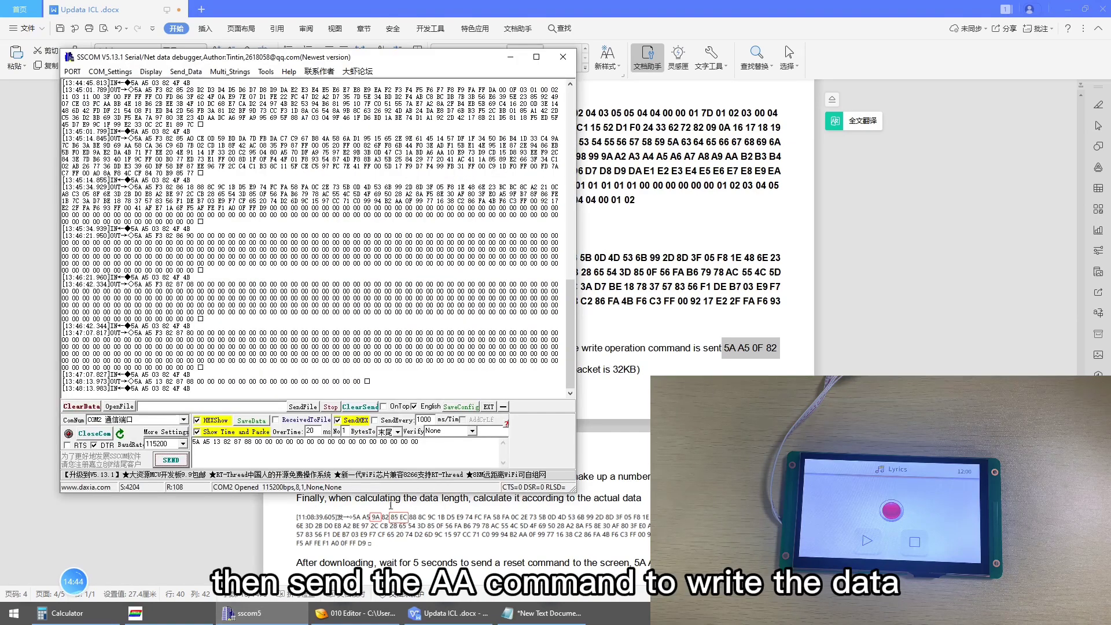
pyautogui.hotkey('ctrl', 'a')
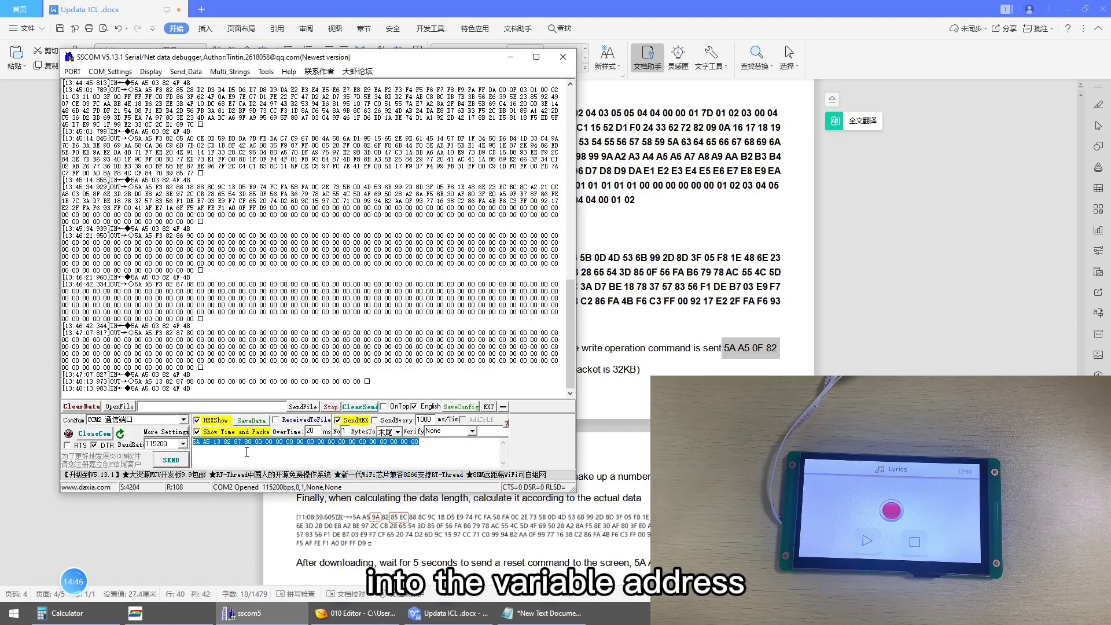
pyautogui.hotkey('ctrl', 'v')
pyautogui.click(172, 460)
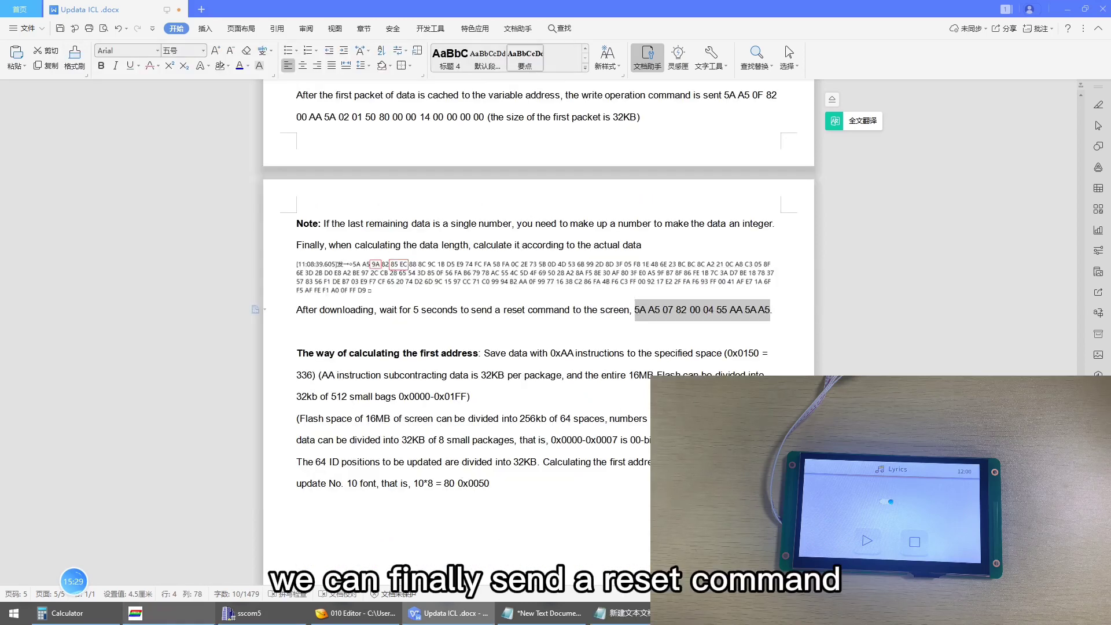
# Step: Send the reset command so the screen restarts
pyautogui.click(246, 613)
pyautogui.click(314, 450)
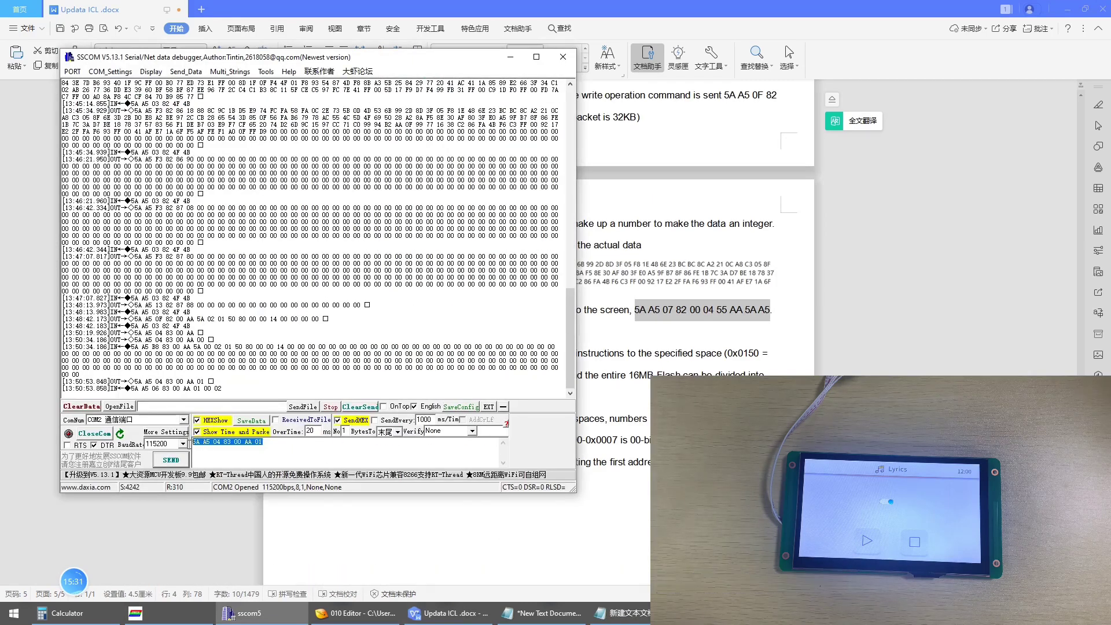
pyautogui.click(172, 462)
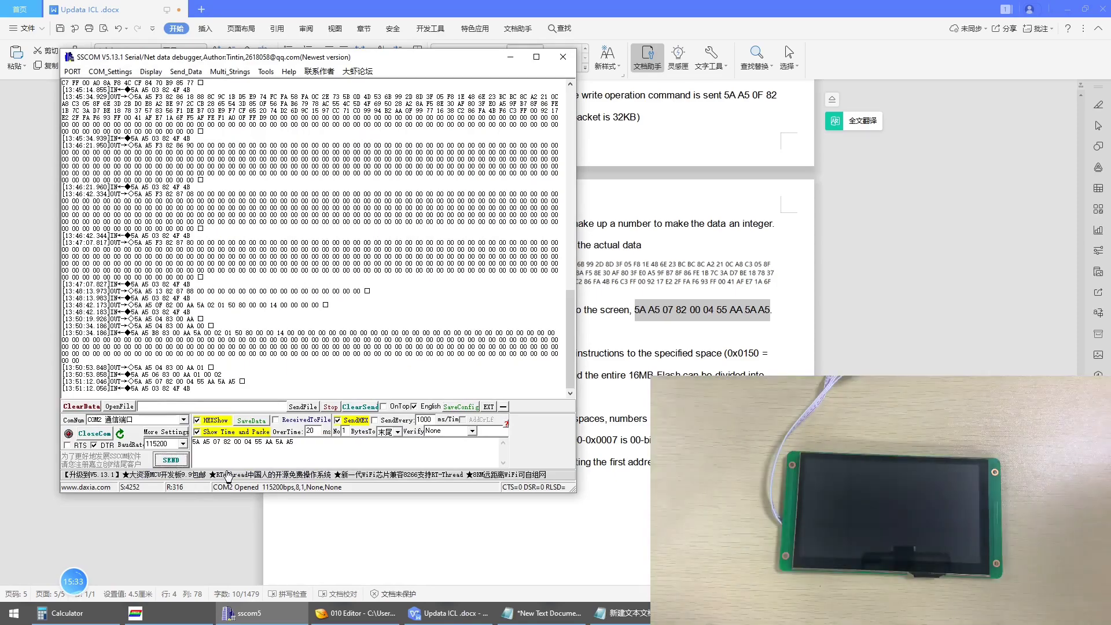